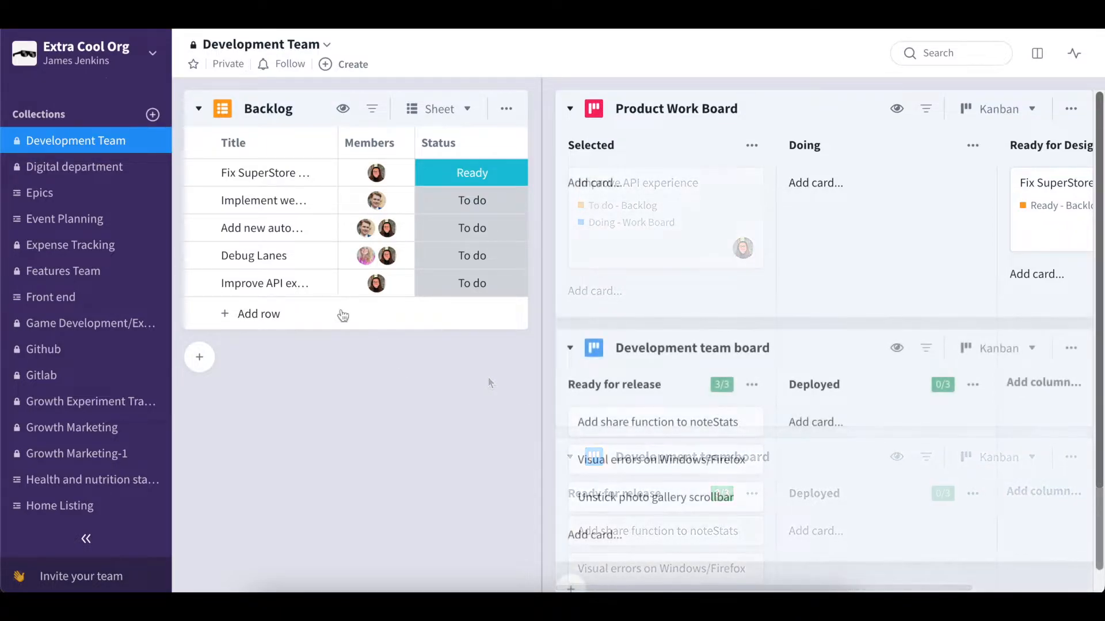
- Move the Debug Lanes row onto the Product Work Board's Selected column
drag(277, 255, 582, 244)
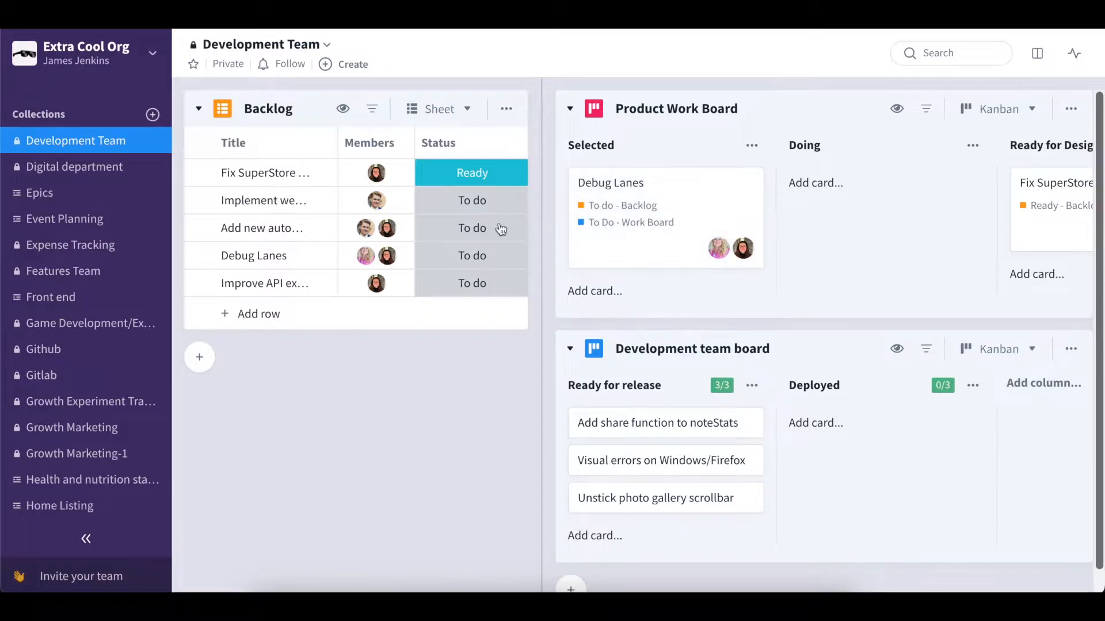
click(284, 202)
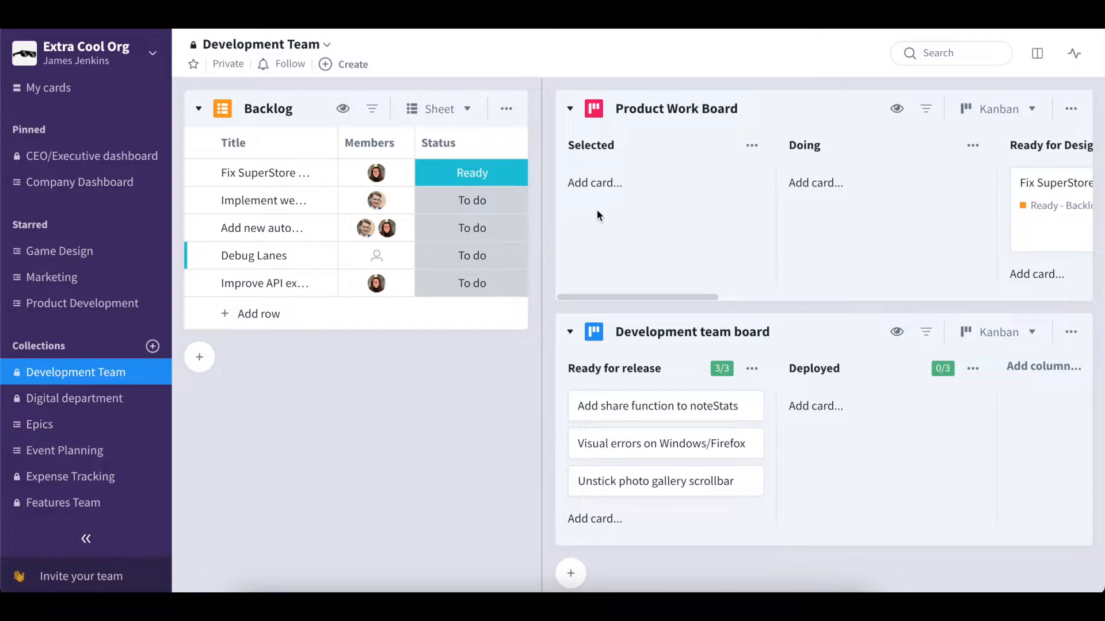
- Open the Backlog board's automations and start a 'When card changes status → Add to board' automation from the Add or Move templates
click(506, 110)
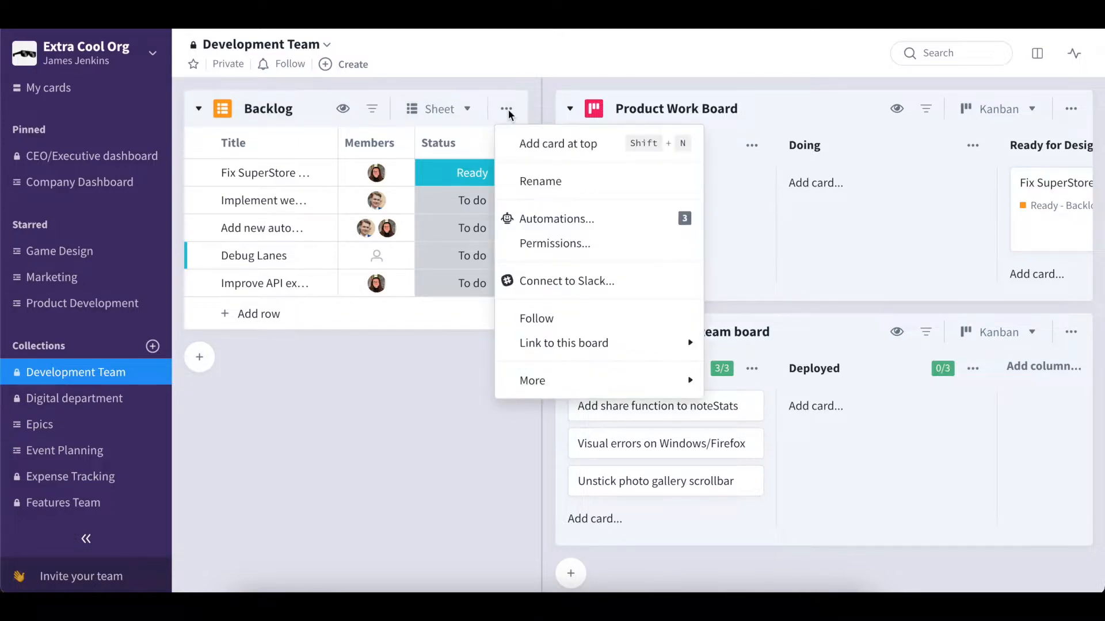
click(547, 218)
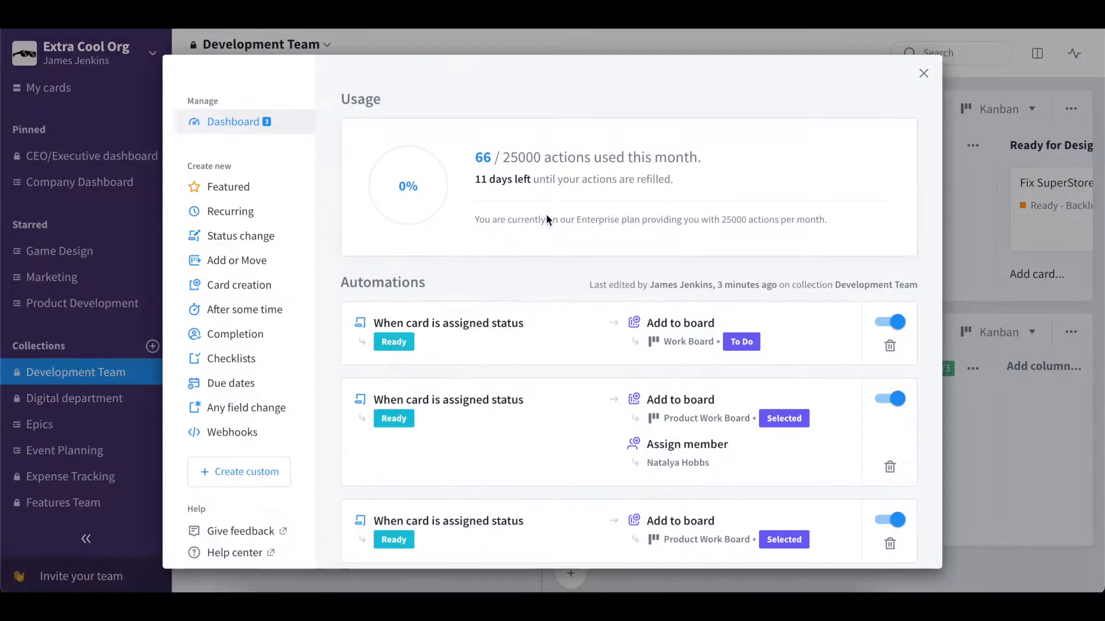
click(255, 260)
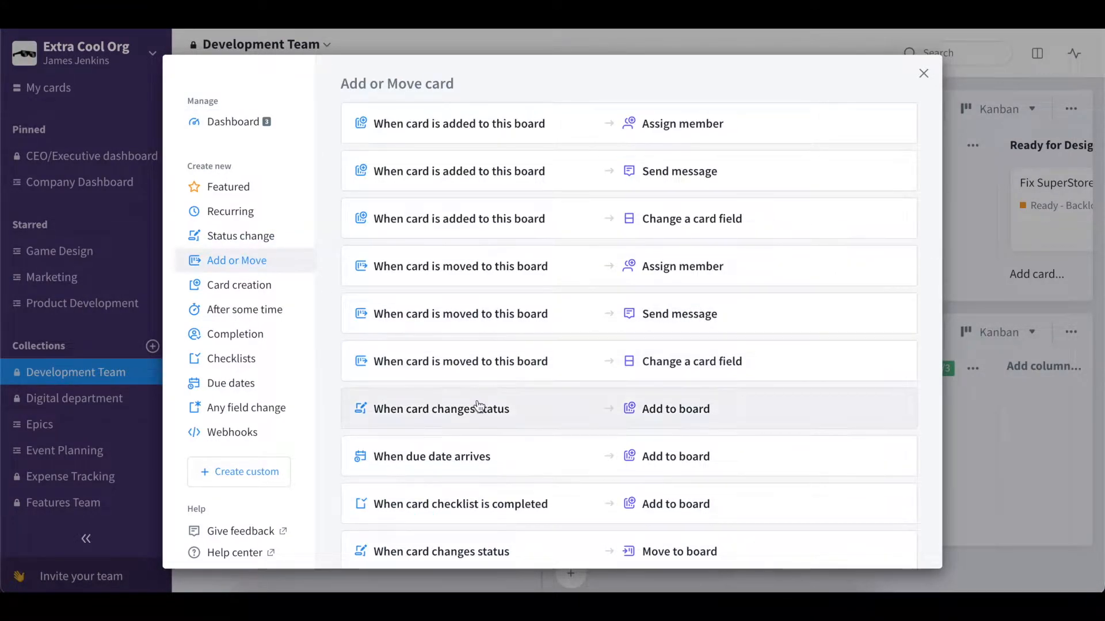
click(558, 410)
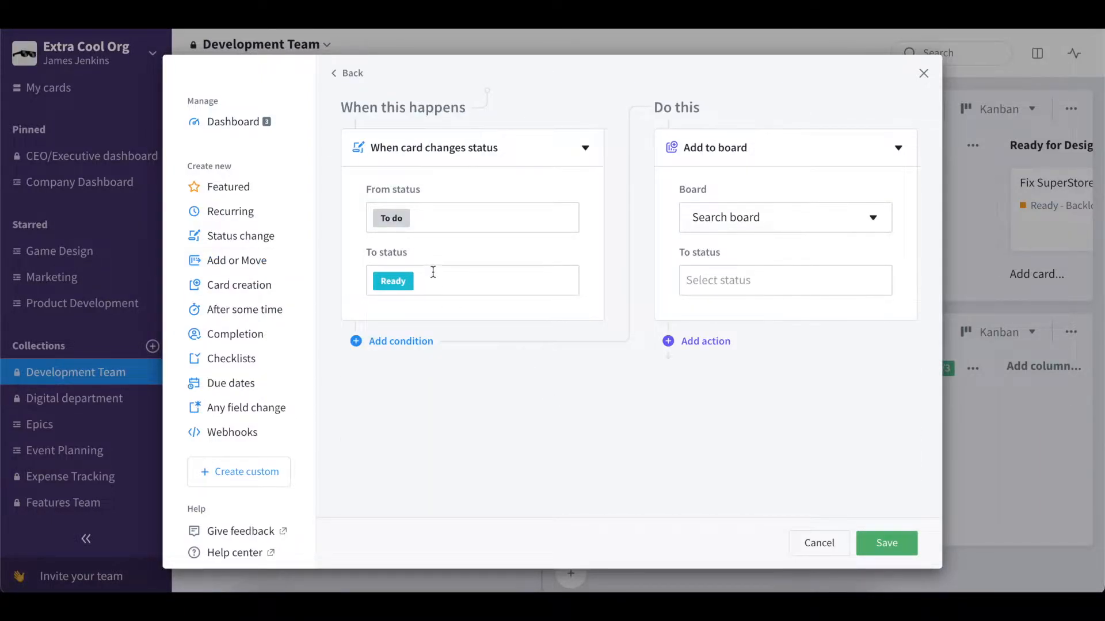
- Set the action to add the card to Product Work Board with the Selected status
click(781, 228)
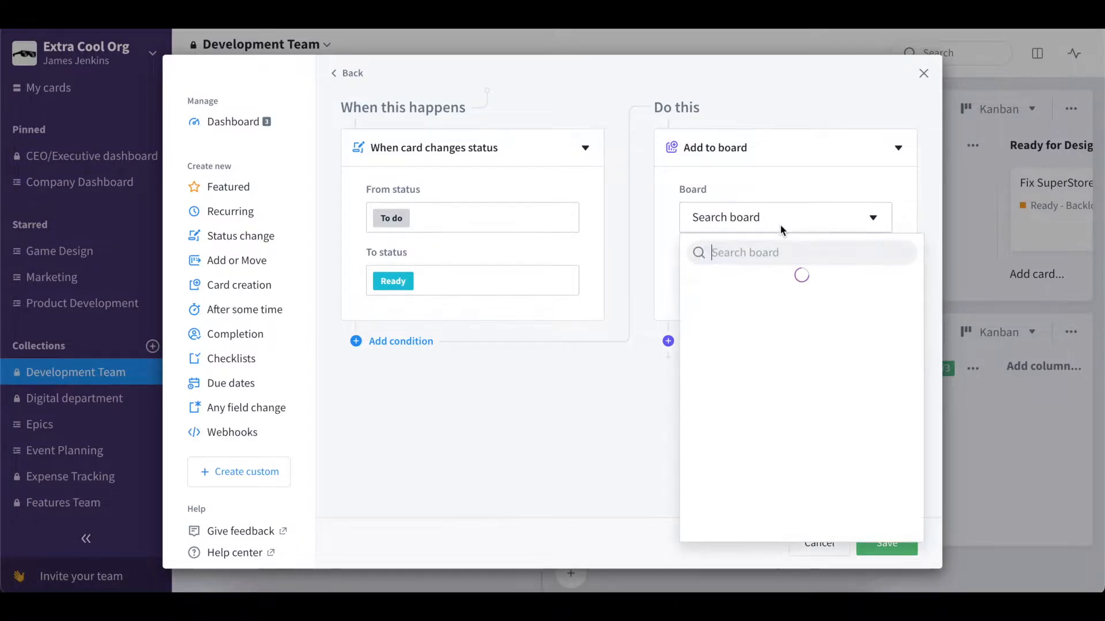
text(product)
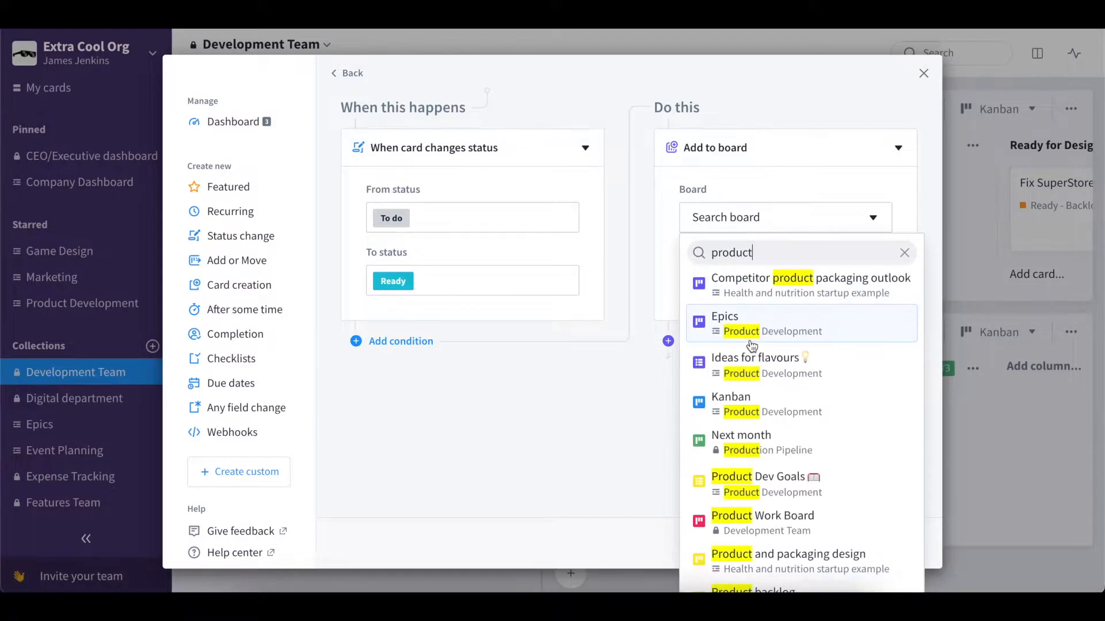
click(757, 521)
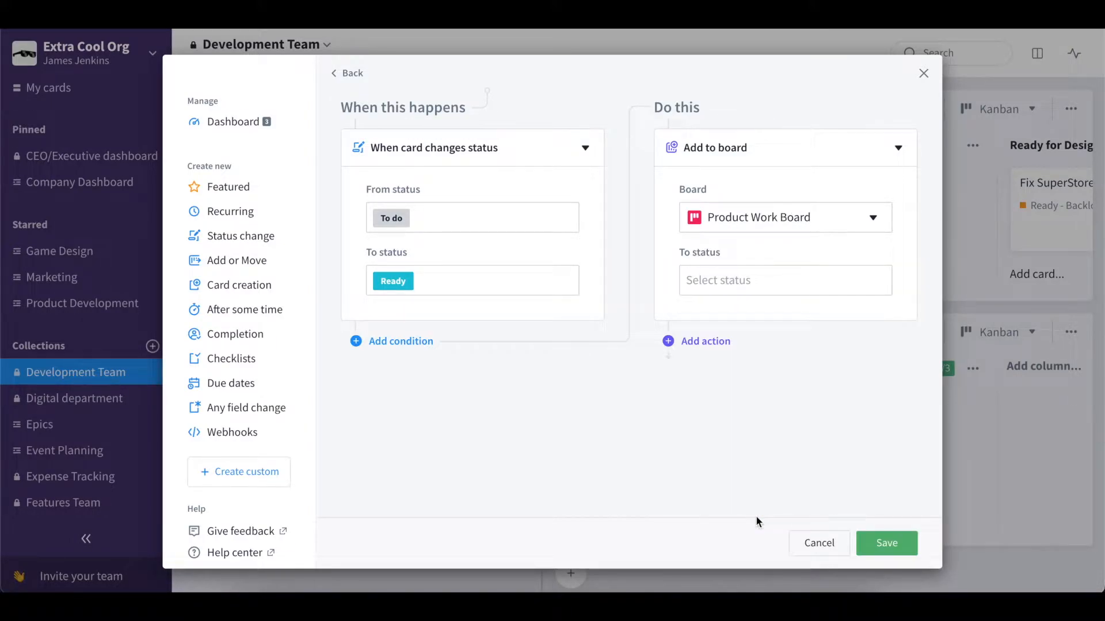
click(723, 274)
click(728, 319)
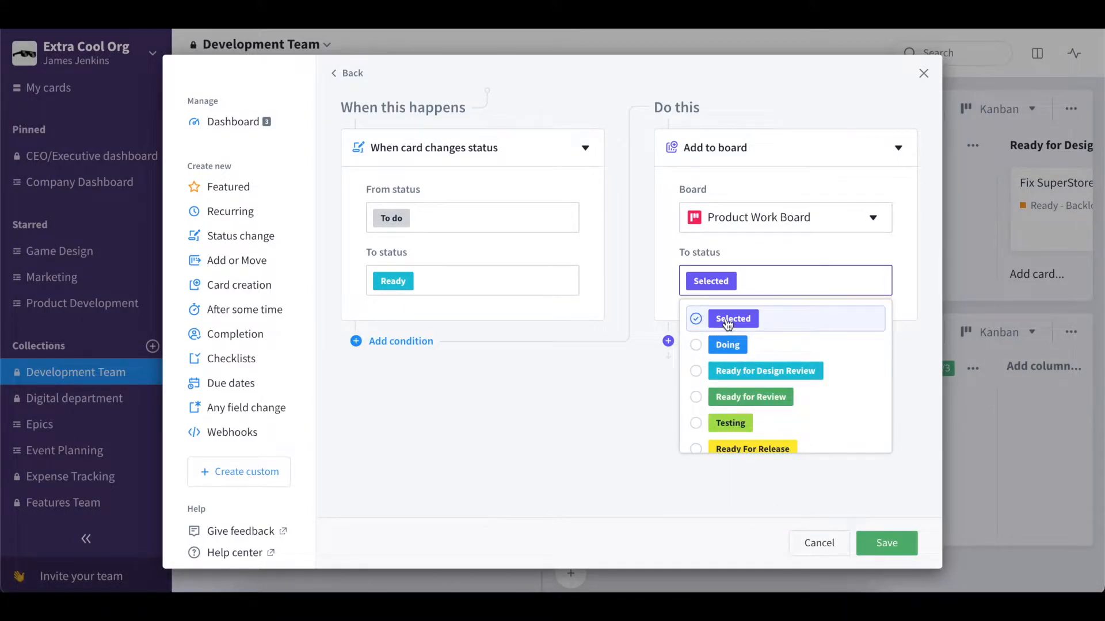
click(658, 374)
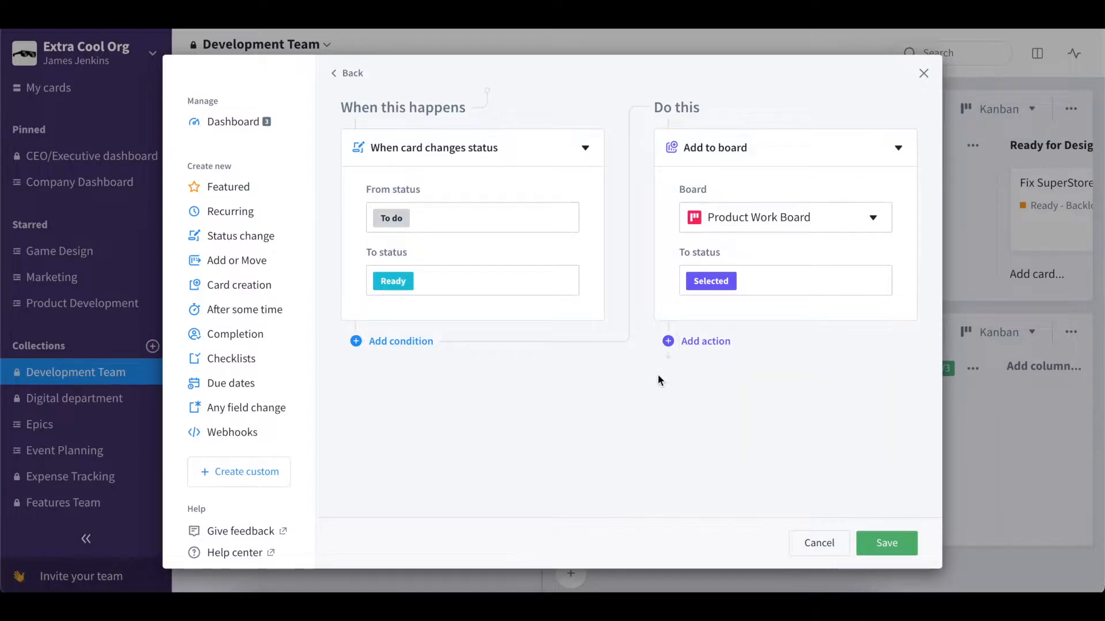
- Add a second action of type Assign member
click(689, 350)
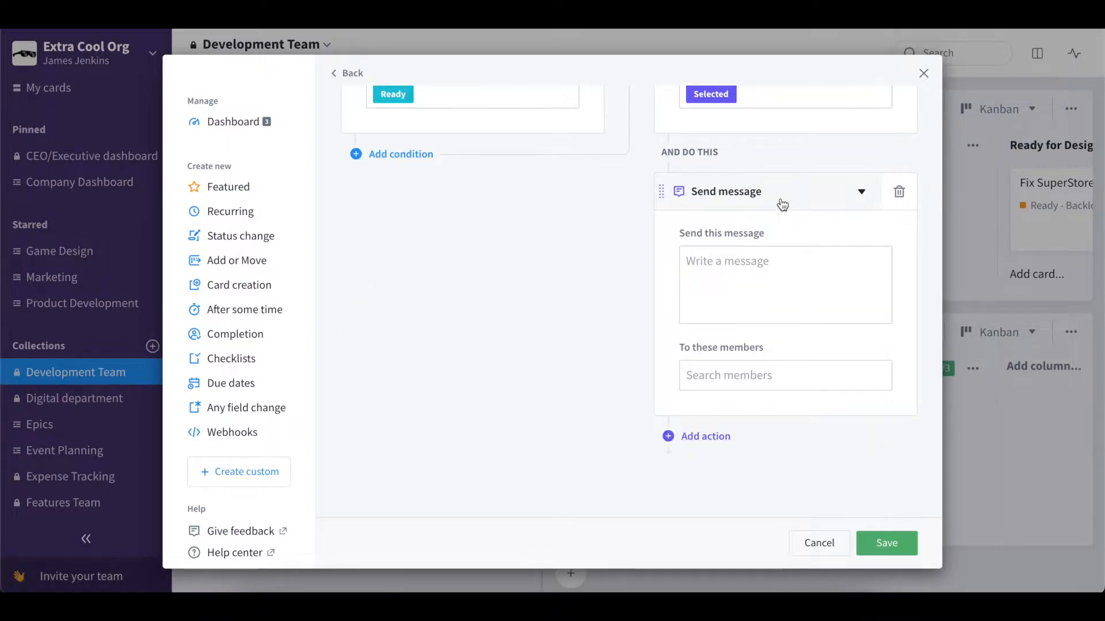
click(777, 201)
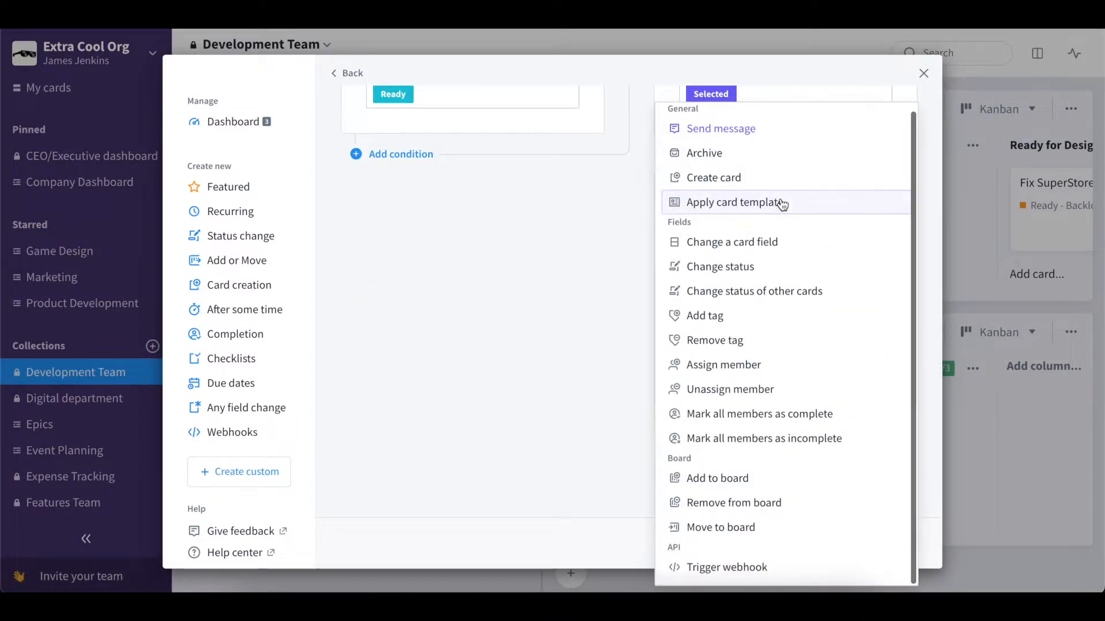
click(727, 365)
click(726, 376)
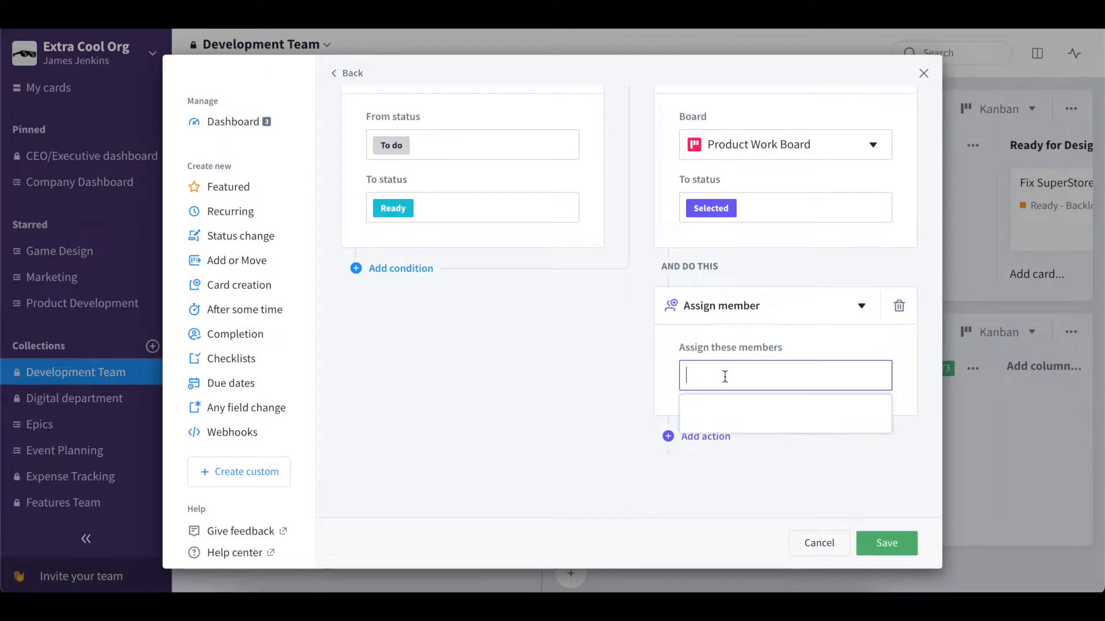
- Assign the current account user as the member, then save the automation and close the automations dialog
text(jm)
key(BackSpace)
text(ames)
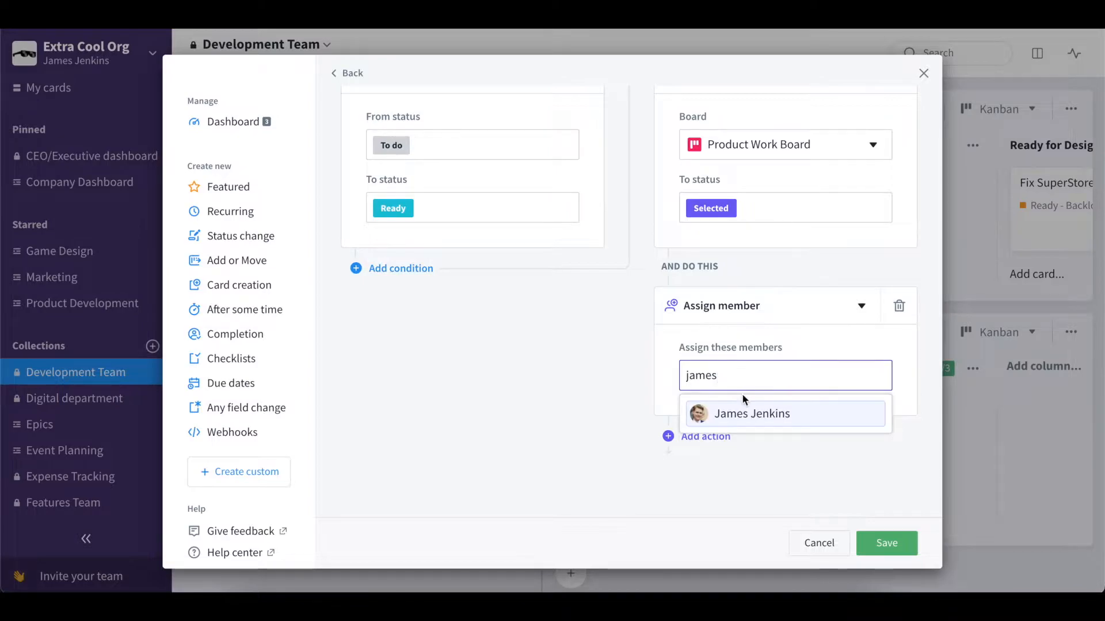
click(739, 414)
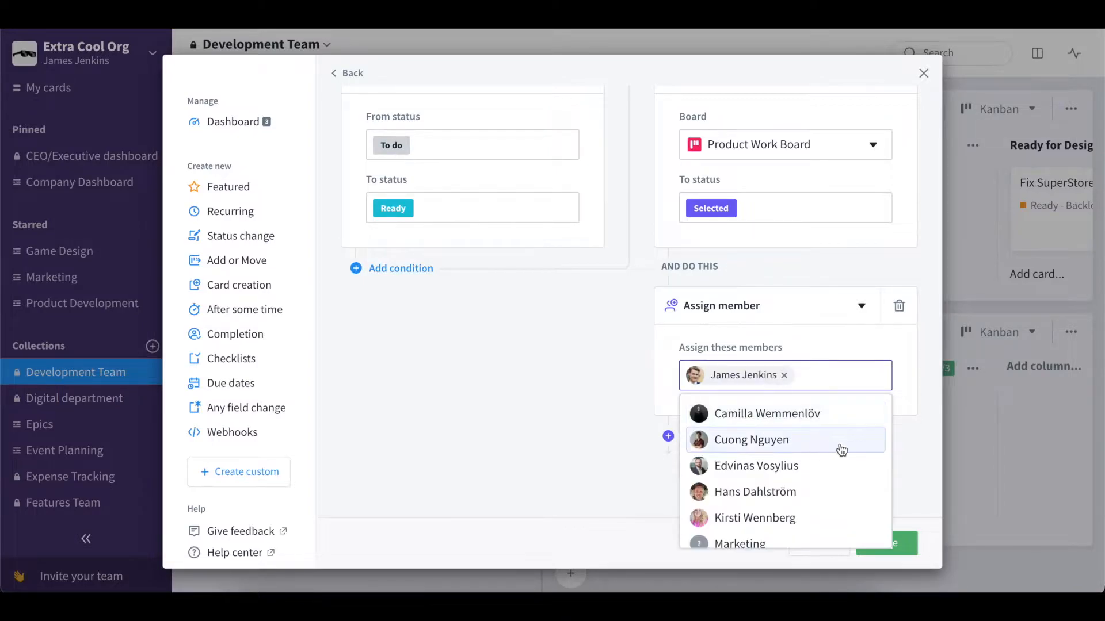
click(904, 457)
click(876, 543)
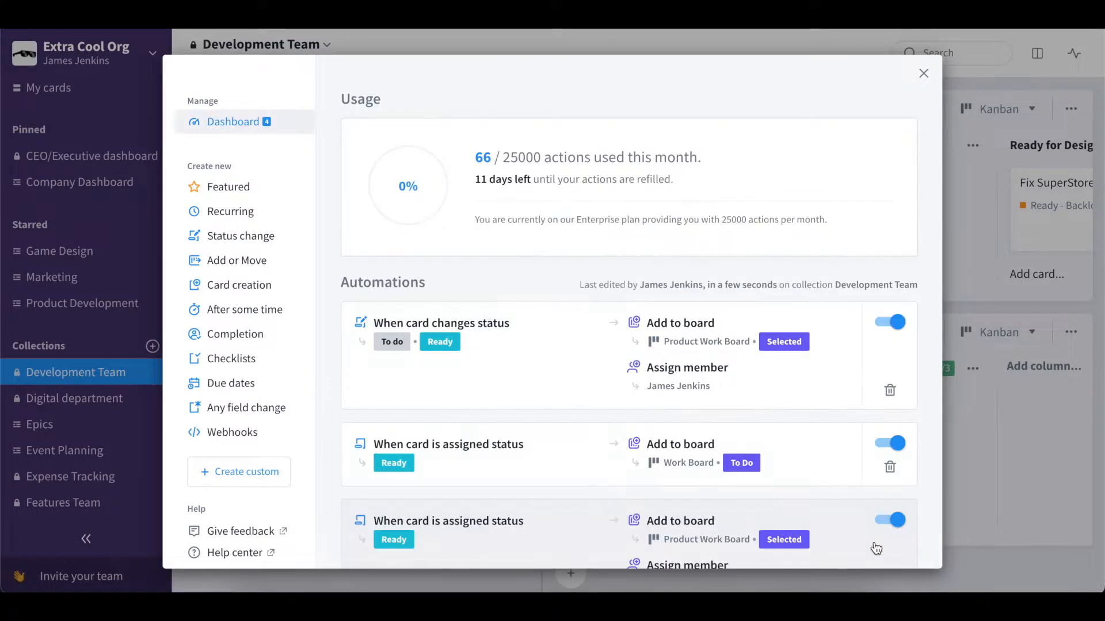
click(965, 432)
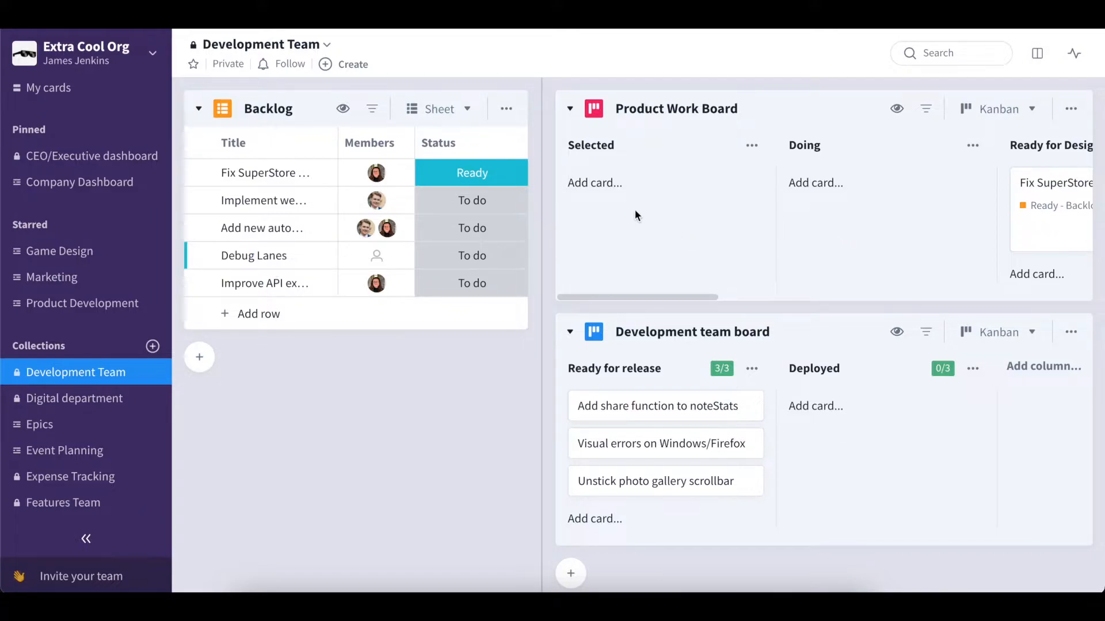
- Reopen the Backlog's automations and start another 'When card changes status → Add to board' automation from Add or Move
click(506, 109)
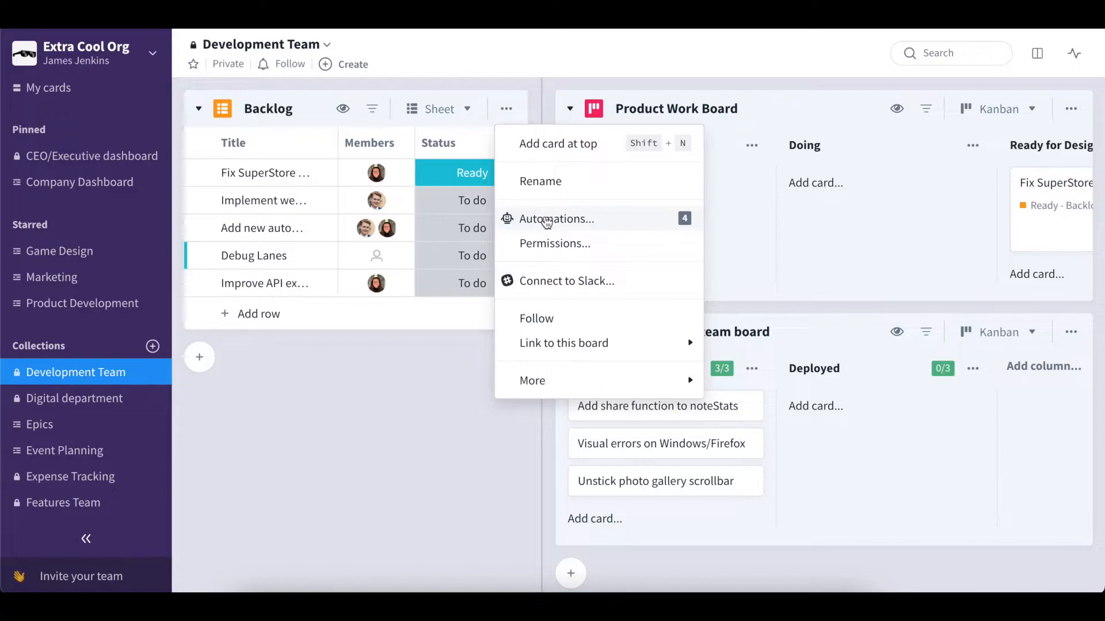
click(545, 220)
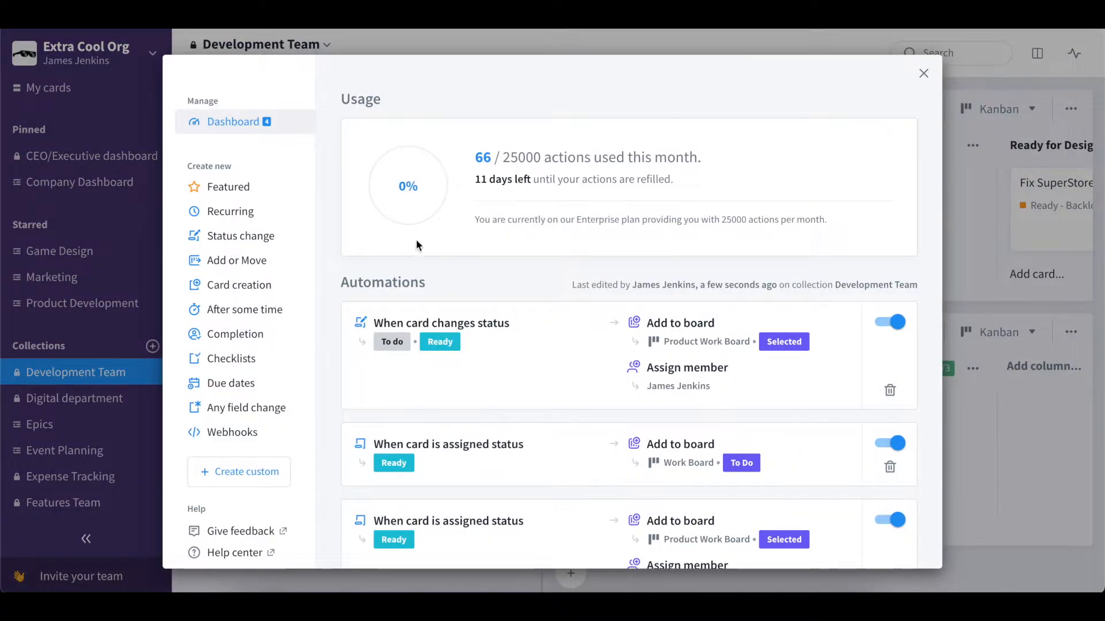
click(261, 258)
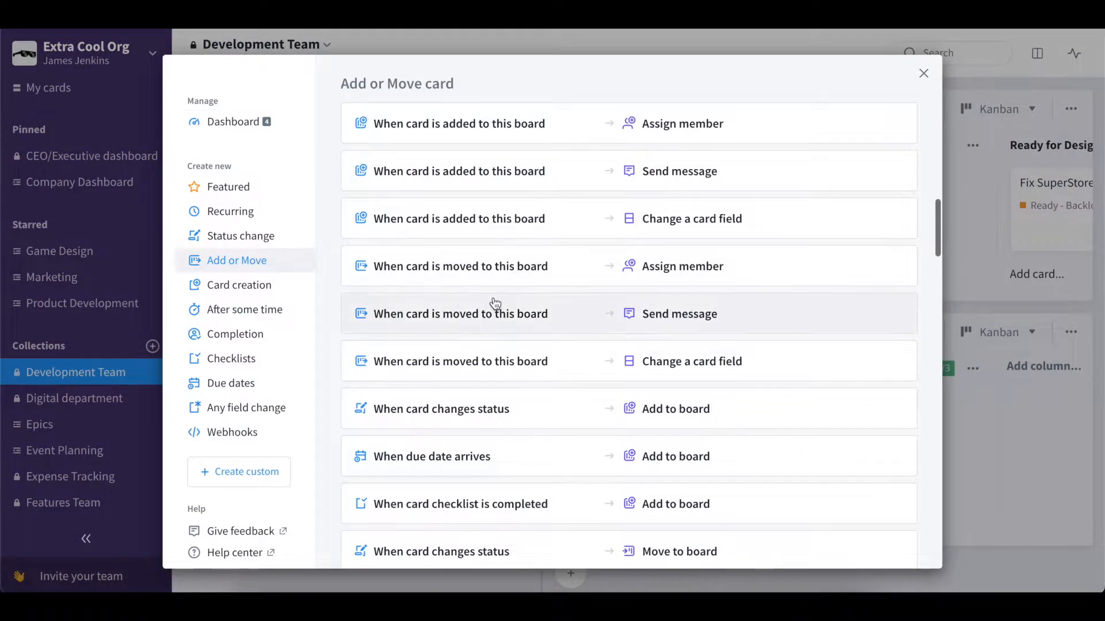
scroll(495, 303, down, 1)
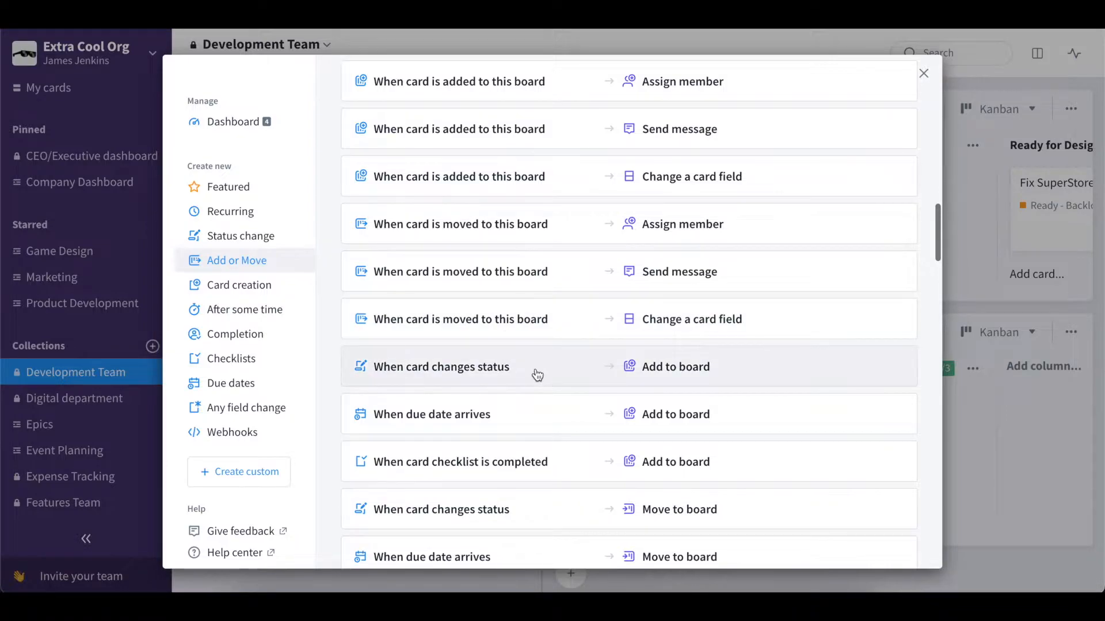
click(537, 375)
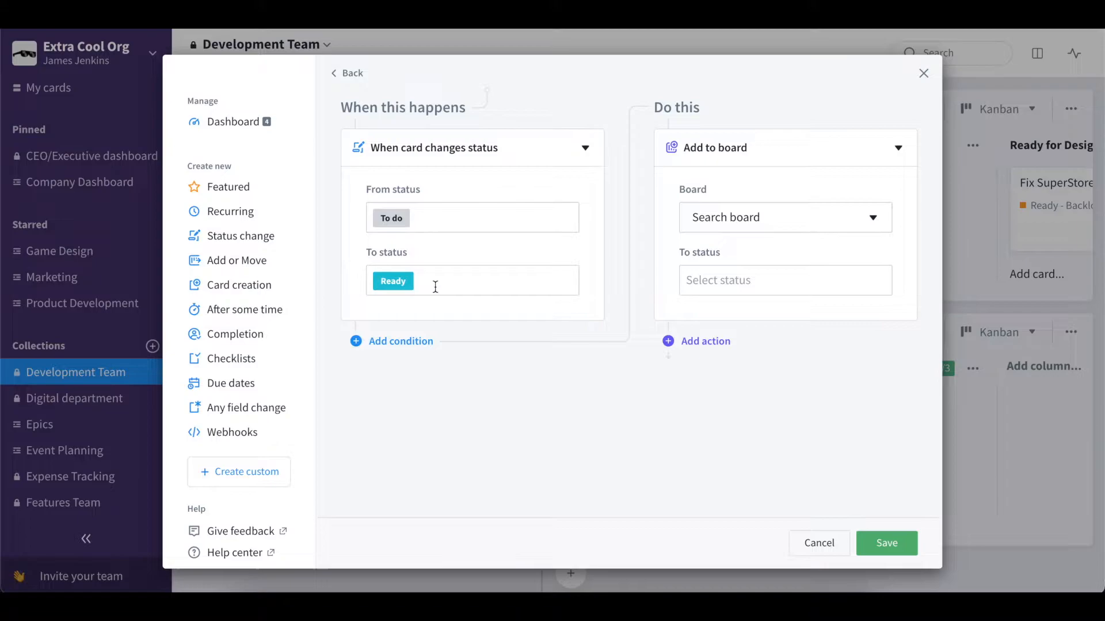
- Set the action to add the card to My Work board with the To do status
click(734, 218)
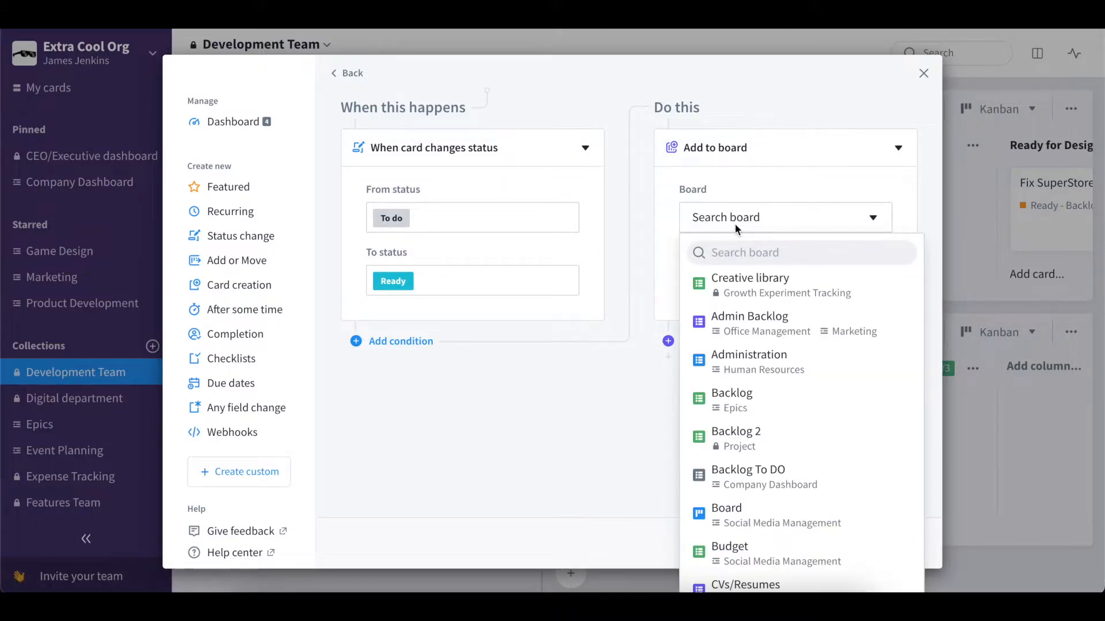
text(my)
click(781, 278)
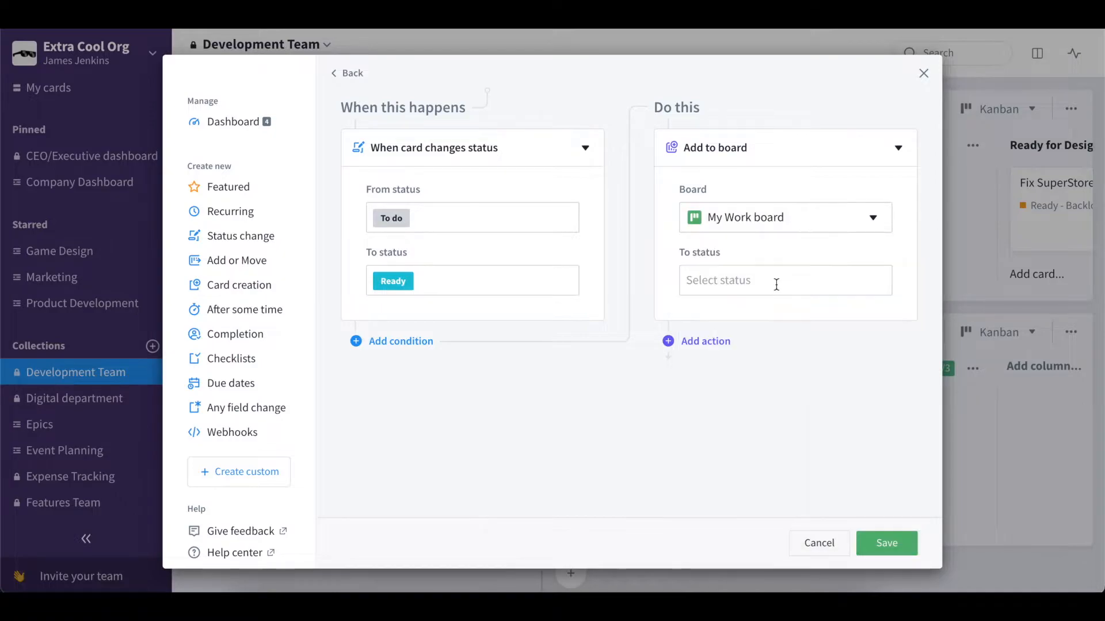
click(758, 286)
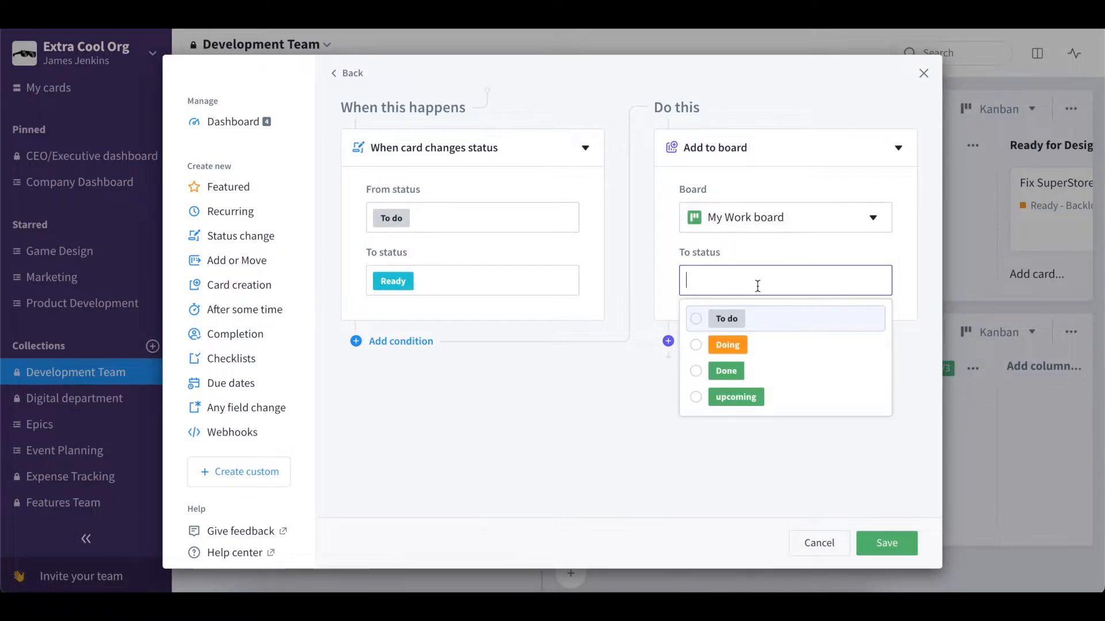
click(736, 329)
click(638, 399)
- Add a second action and change it to Assign member
click(685, 342)
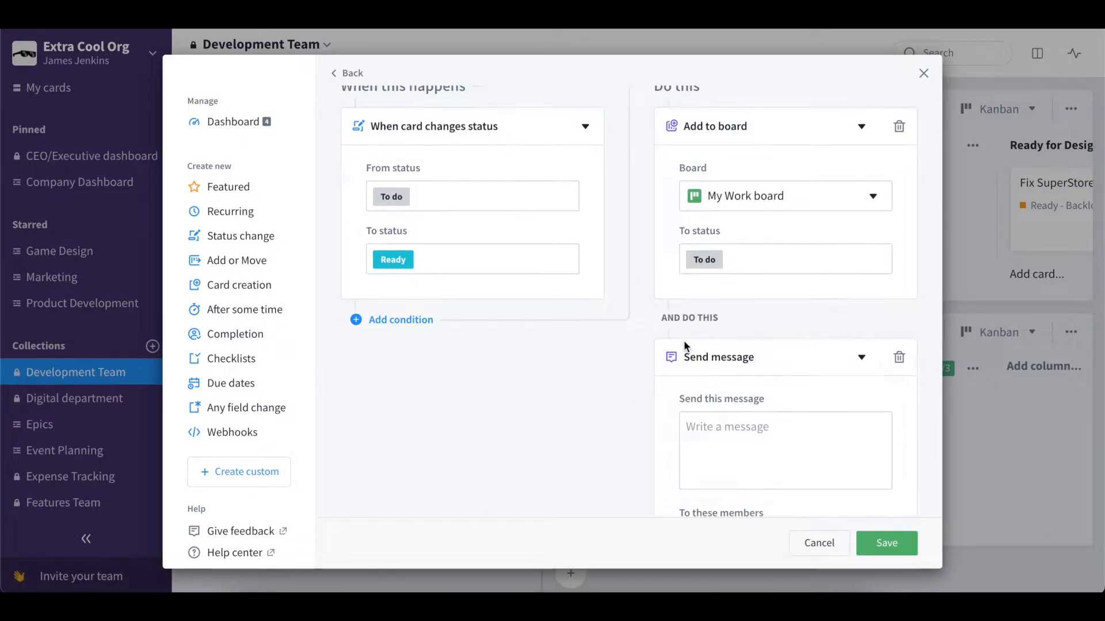
click(733, 202)
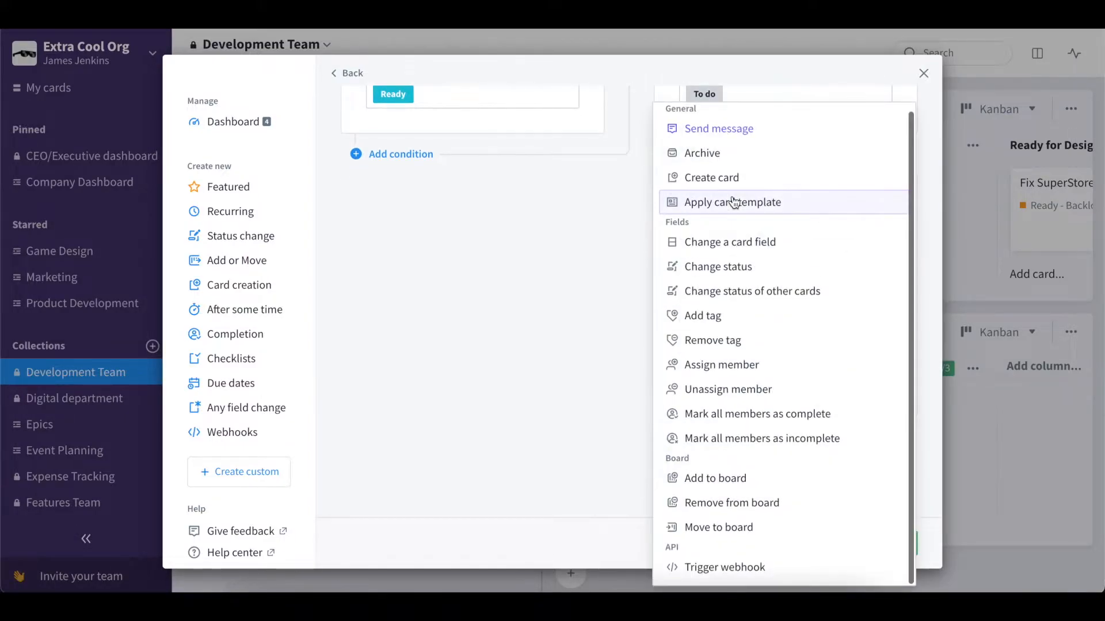
click(723, 368)
click(721, 367)
- Assign the current account user as the member, save the automation and close the dialog
text(james)
click(735, 415)
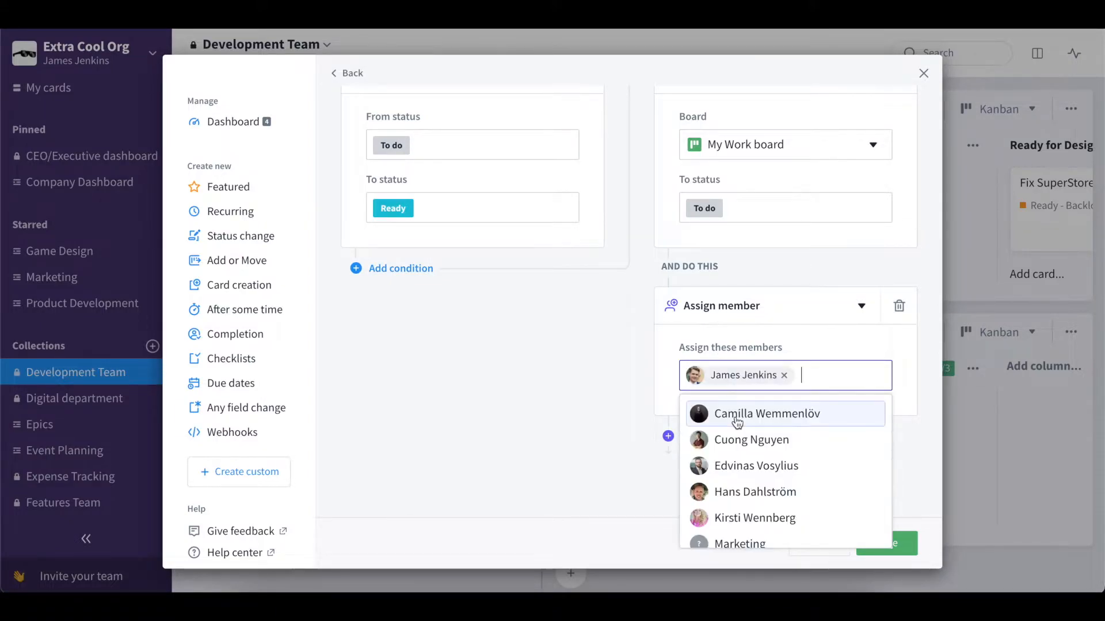
click(648, 468)
click(877, 542)
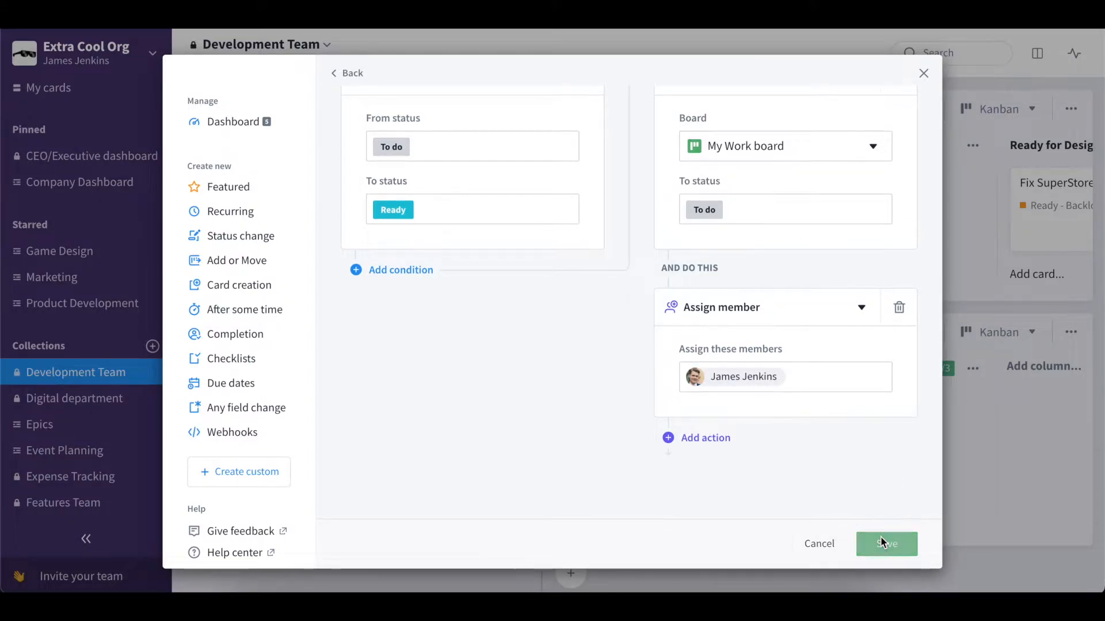
click(961, 307)
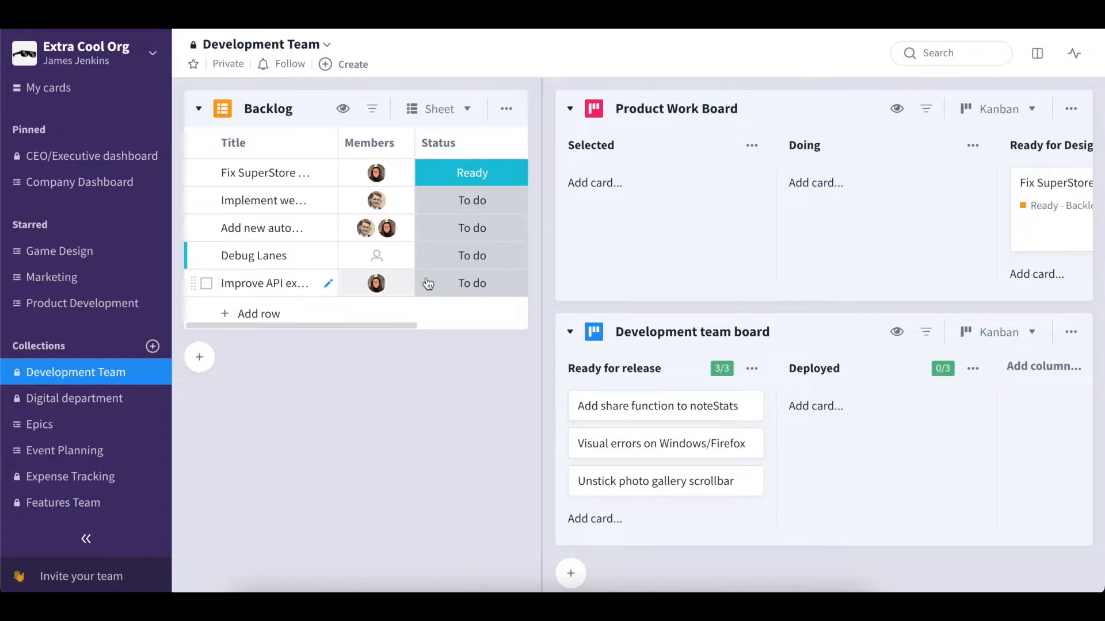
- Change the Debug Lanes card's status in the Backlog from To do to Ready
click(453, 260)
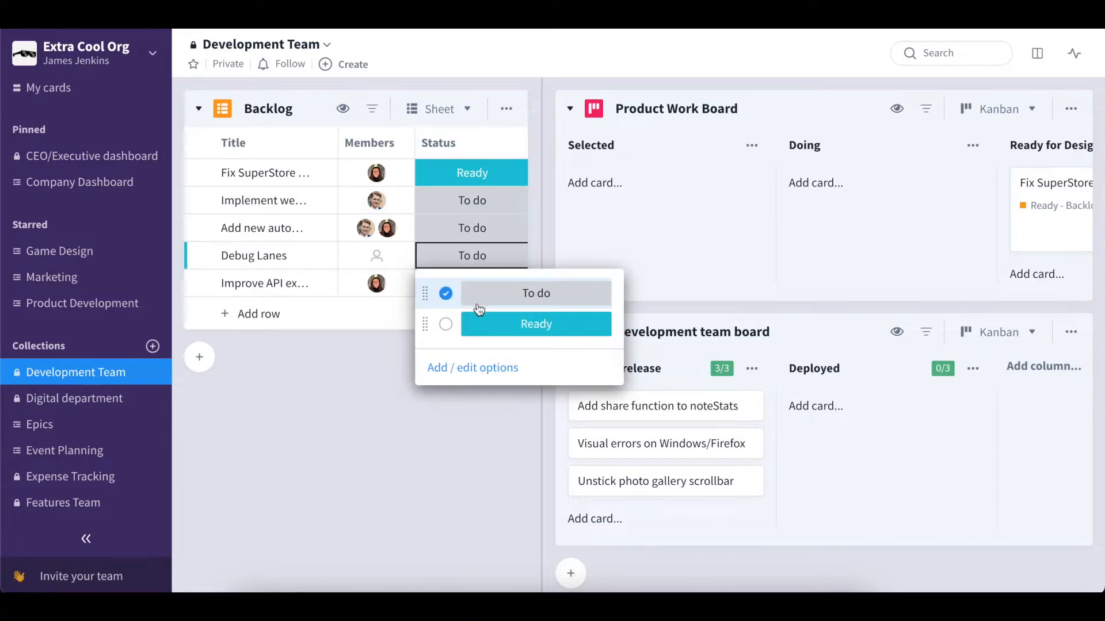
click(473, 326)
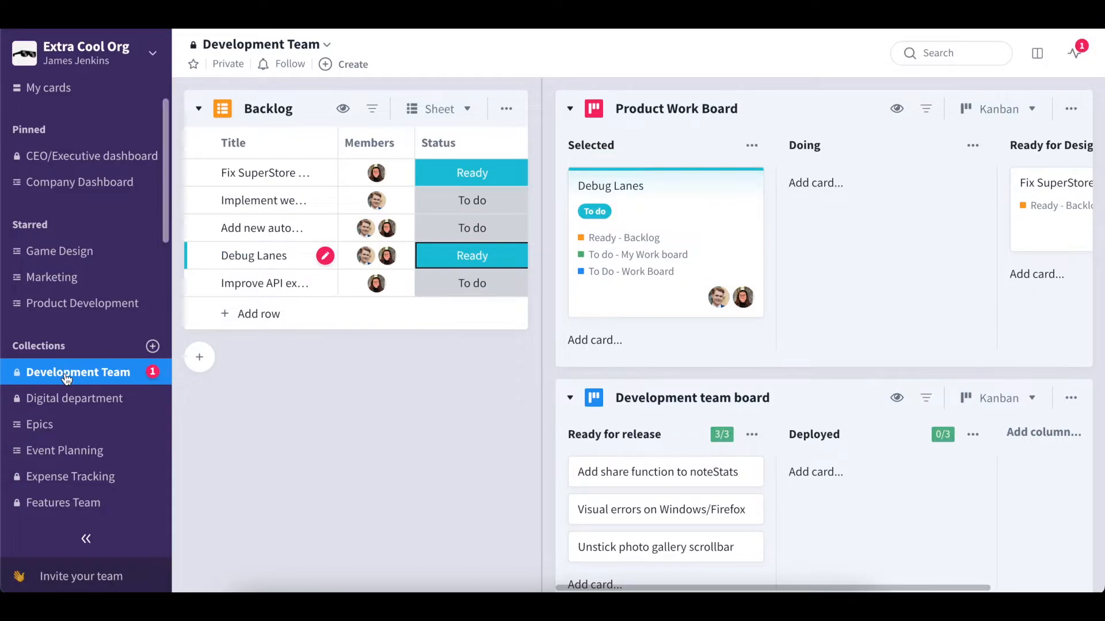
scroll(63, 374, down, 3)
scroll(65, 378, down, 4)
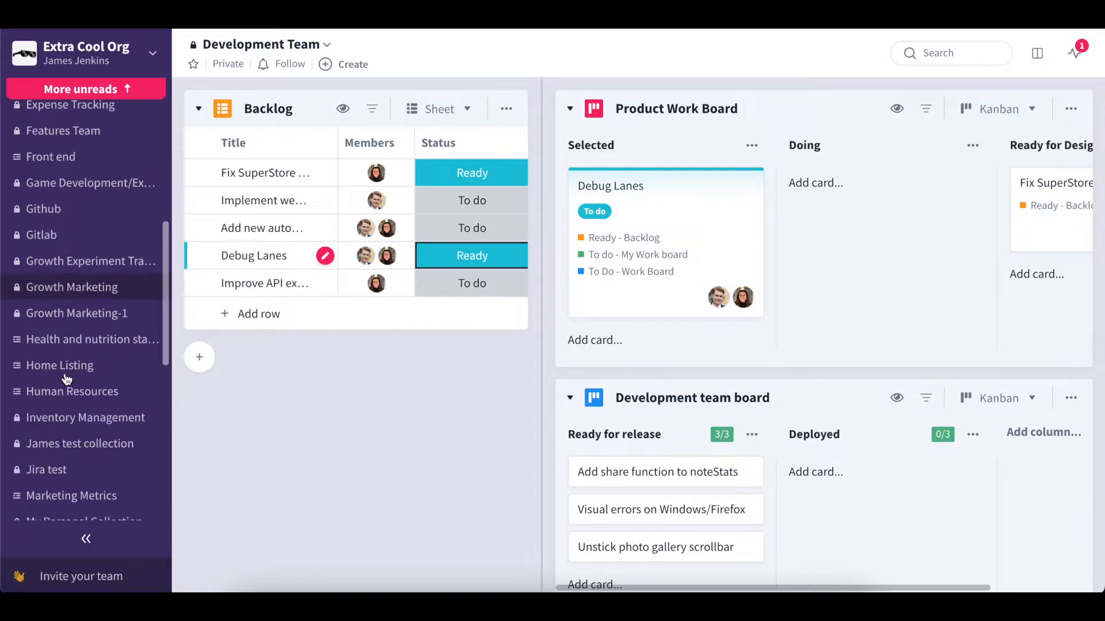
scroll(66, 377, down, 1)
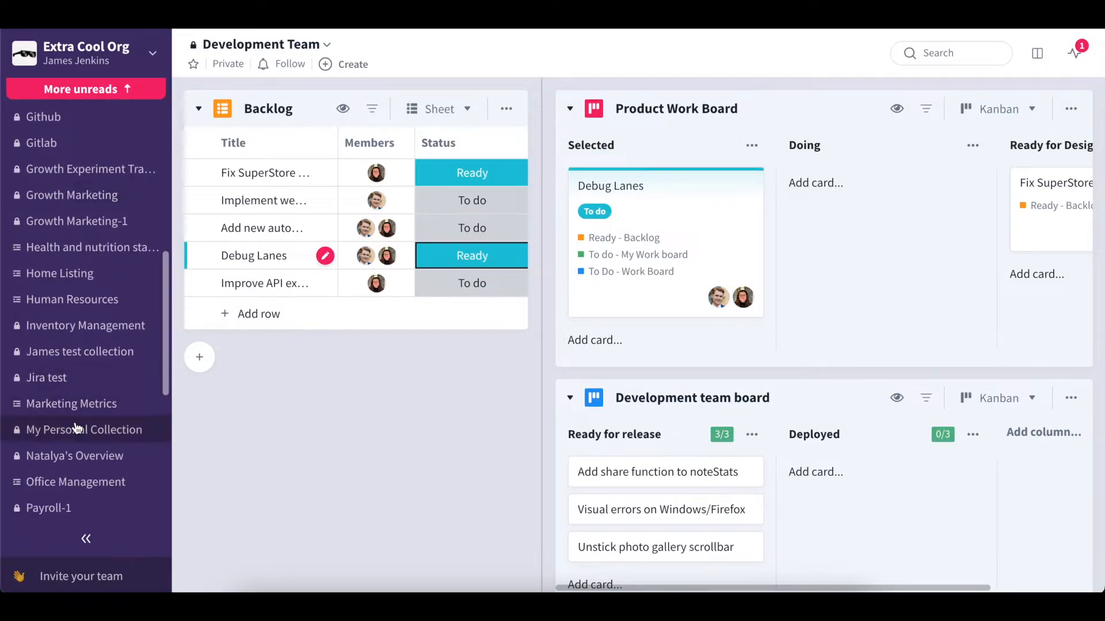
- Open the automations settings for the Development team board
click(77, 430)
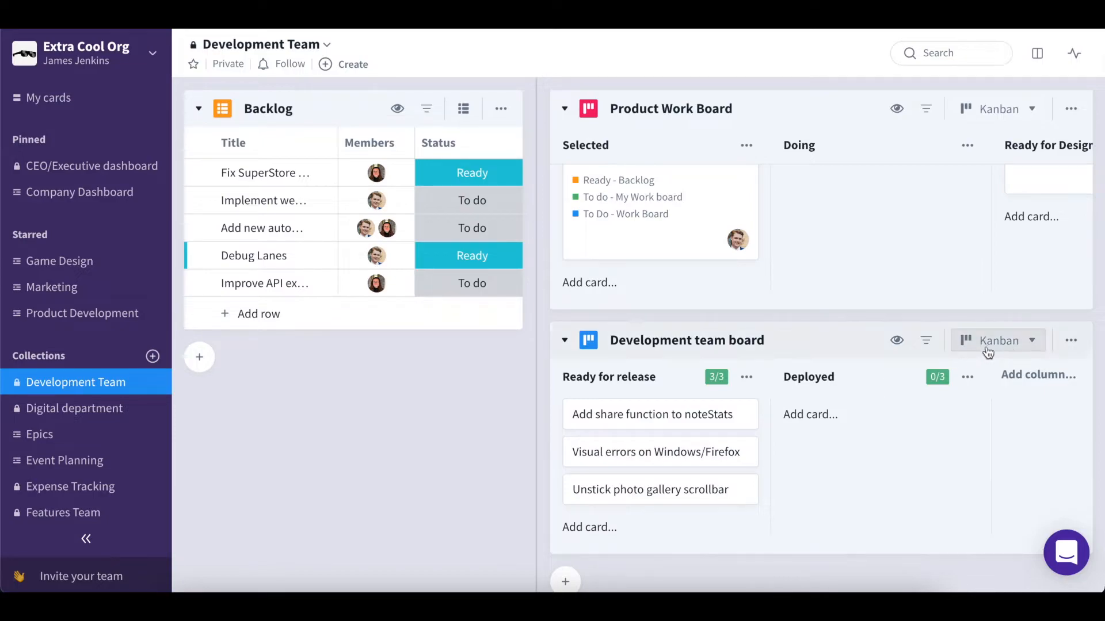
click(1071, 343)
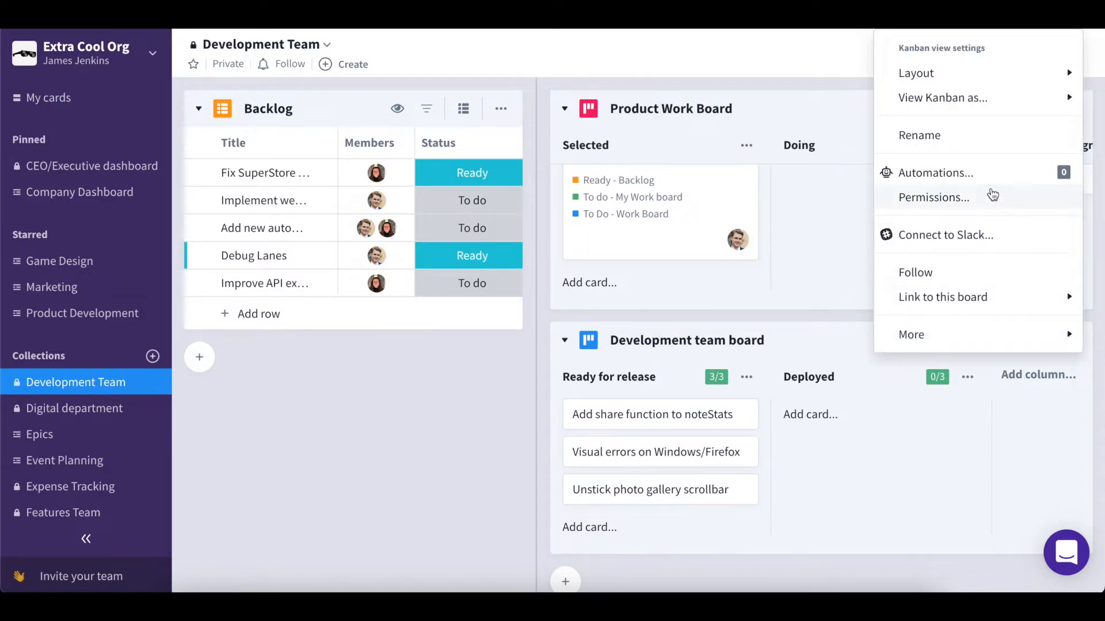
click(983, 179)
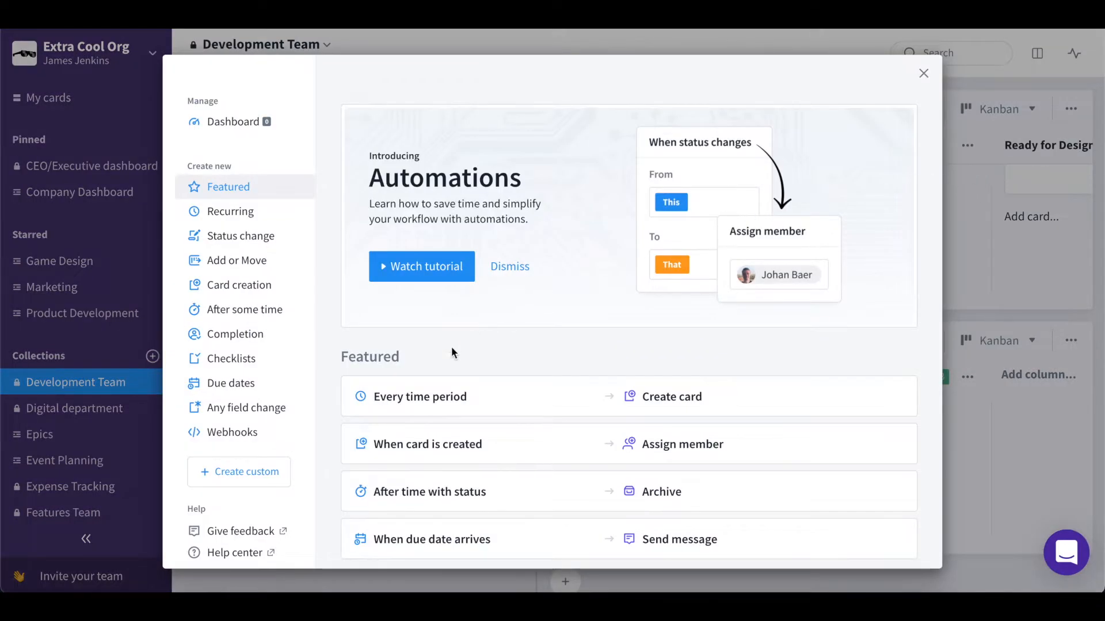
- Pick the webhook-triggered Change status template and copy its example curl request
click(244, 433)
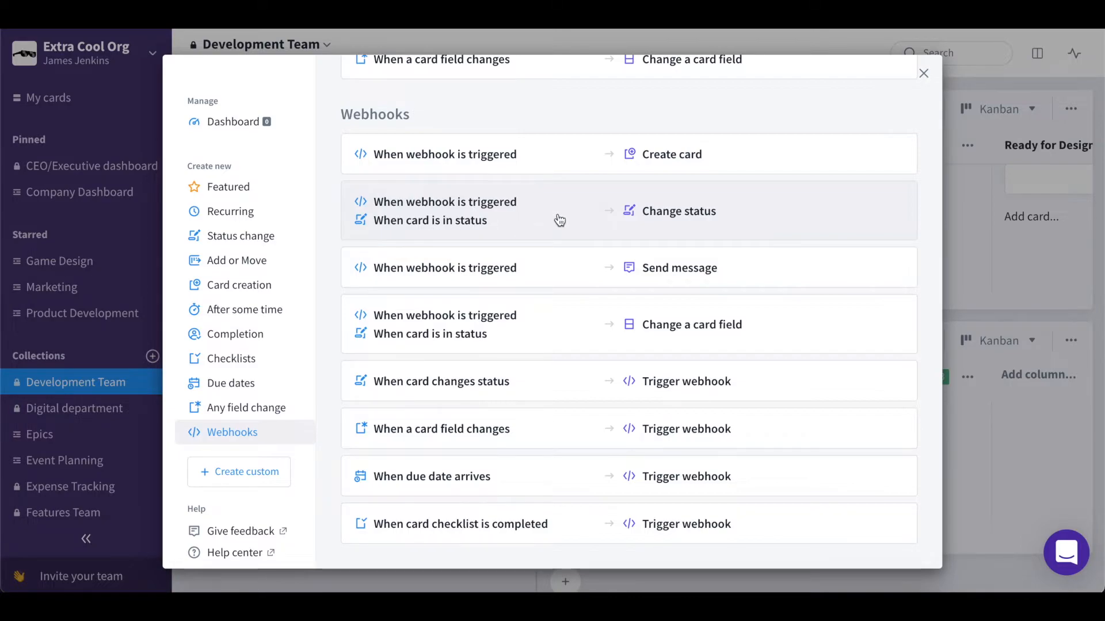
click(612, 212)
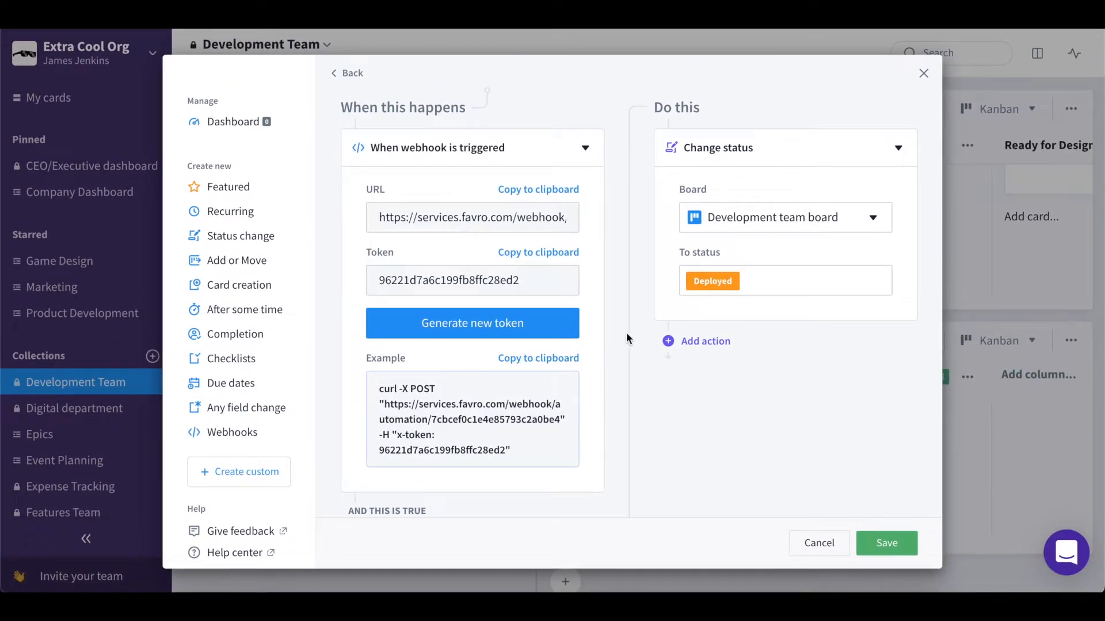
click(528, 365)
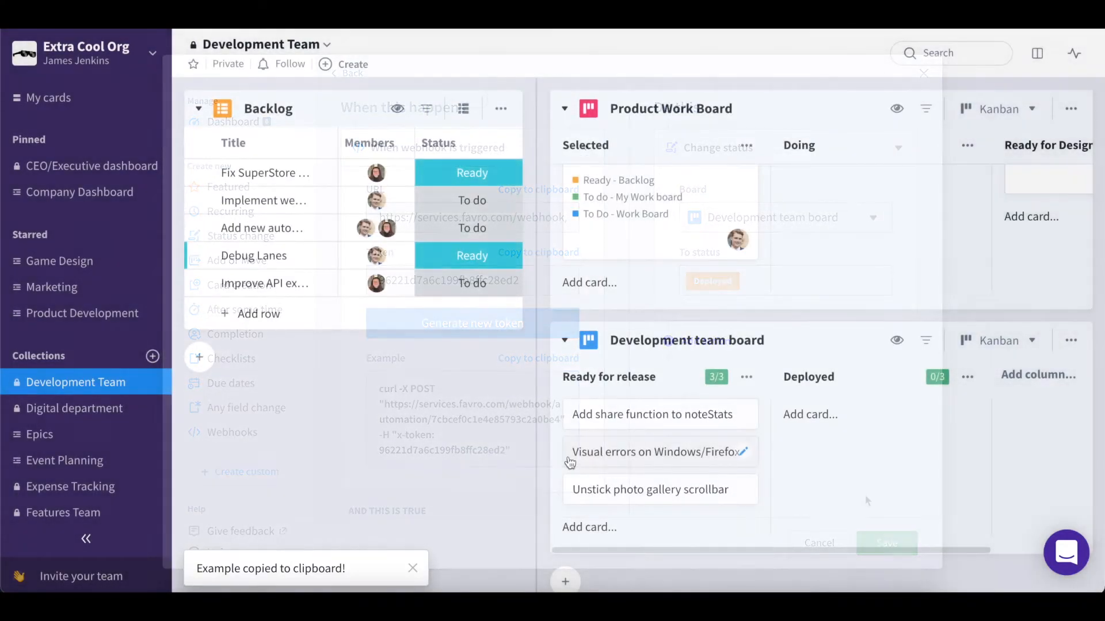
- Switch to Terminal, paste the example curl request containing the webhook token, and run it
click(504, 591)
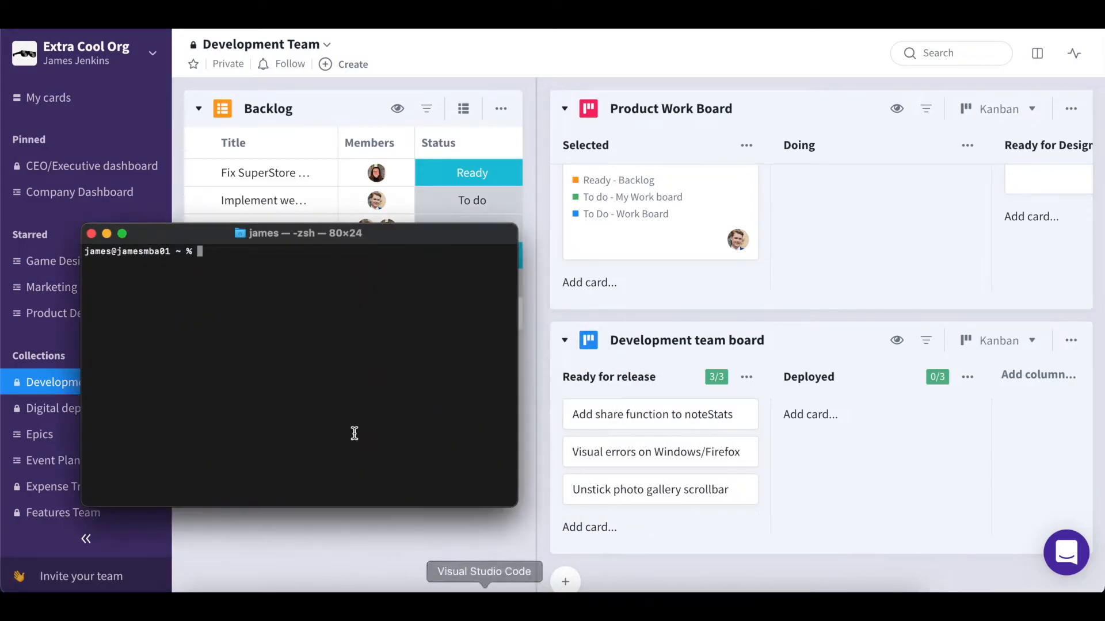
key(super+v)
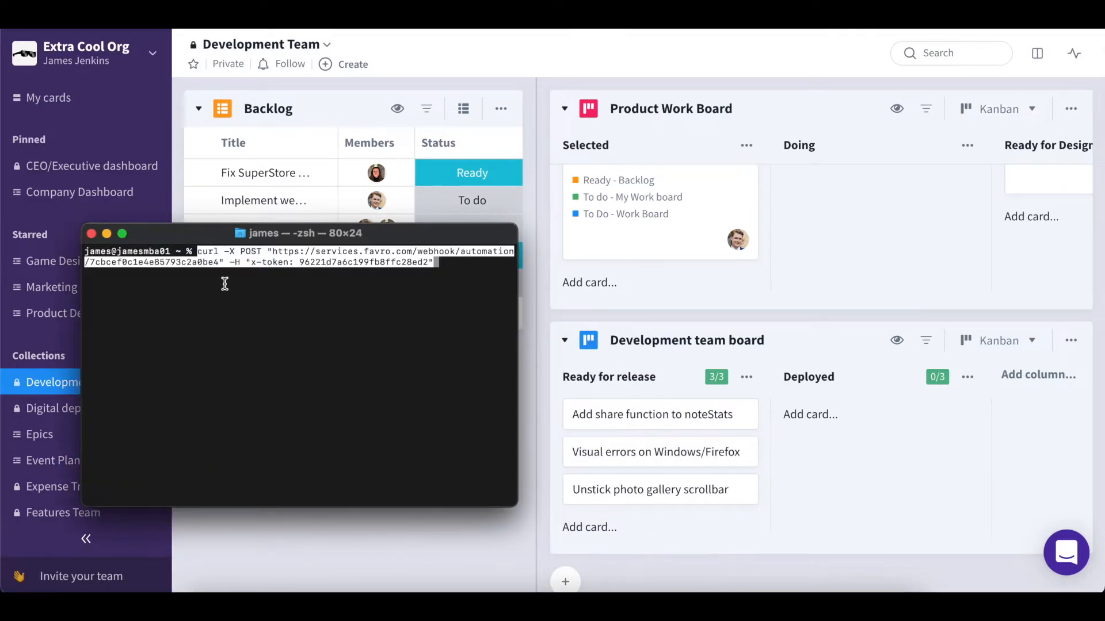
key(Return)
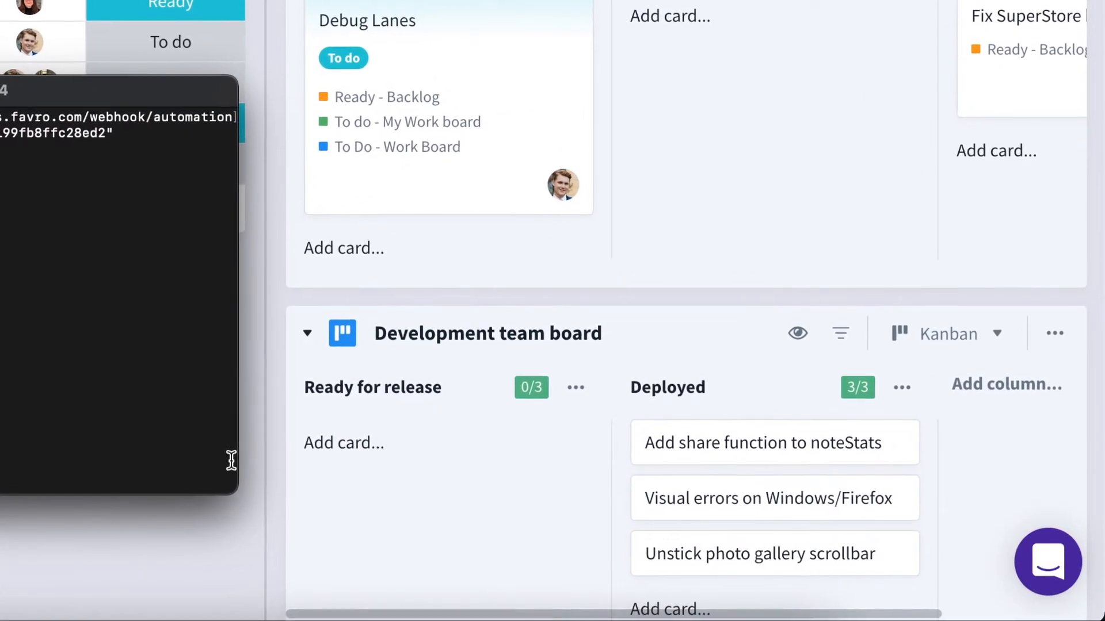
- Open the Product Work Board automations and start an After time with status automation from the After some time templates
click(254, 466)
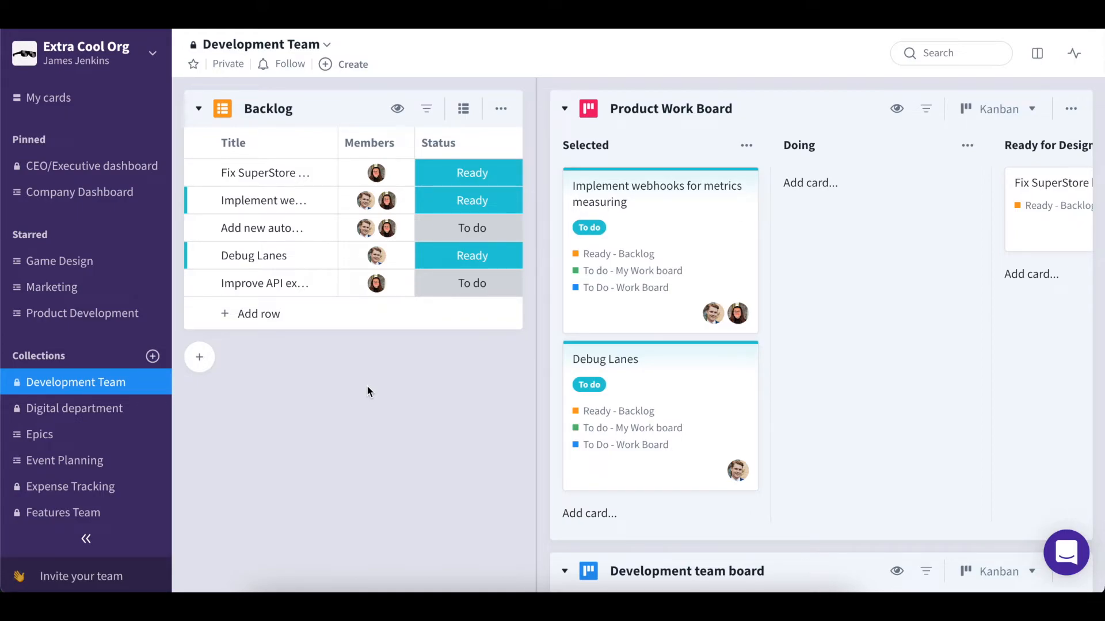
click(1070, 108)
click(946, 271)
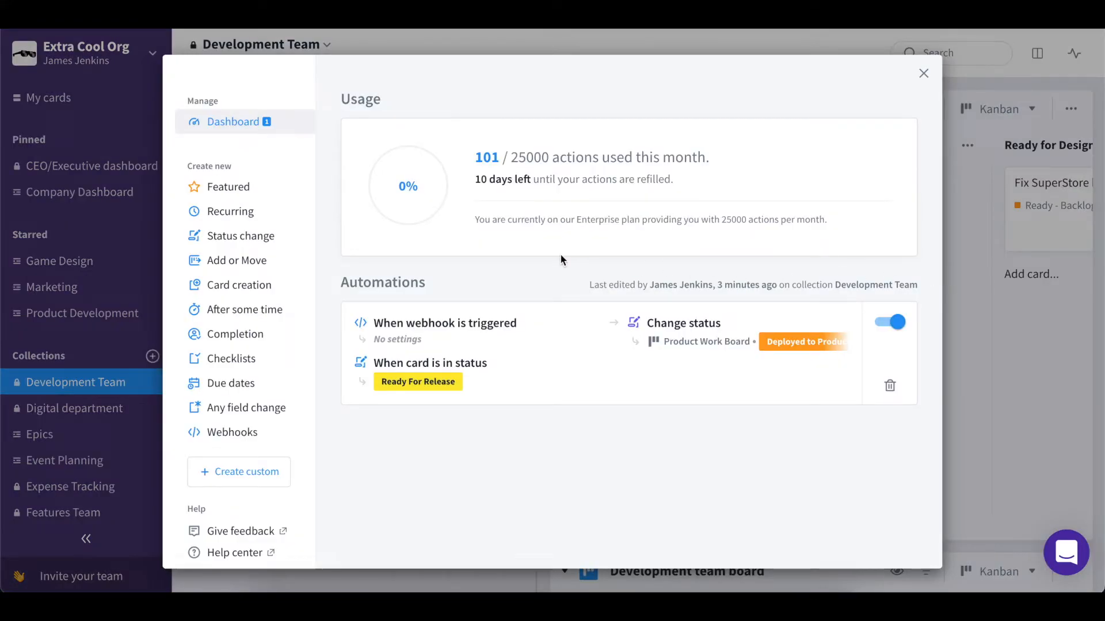
click(276, 310)
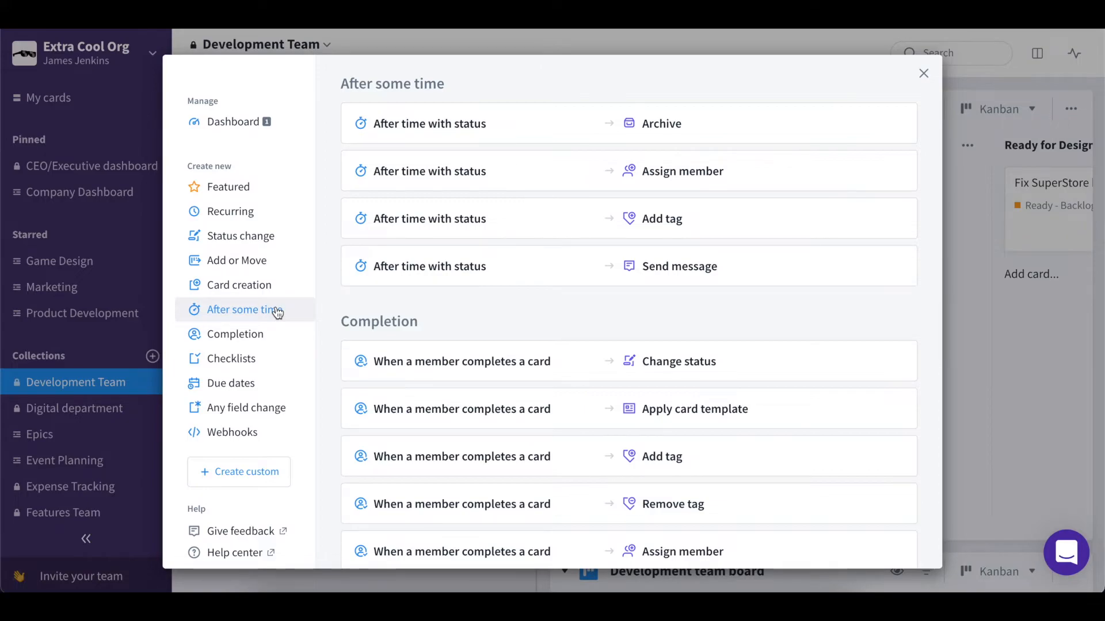
click(533, 129)
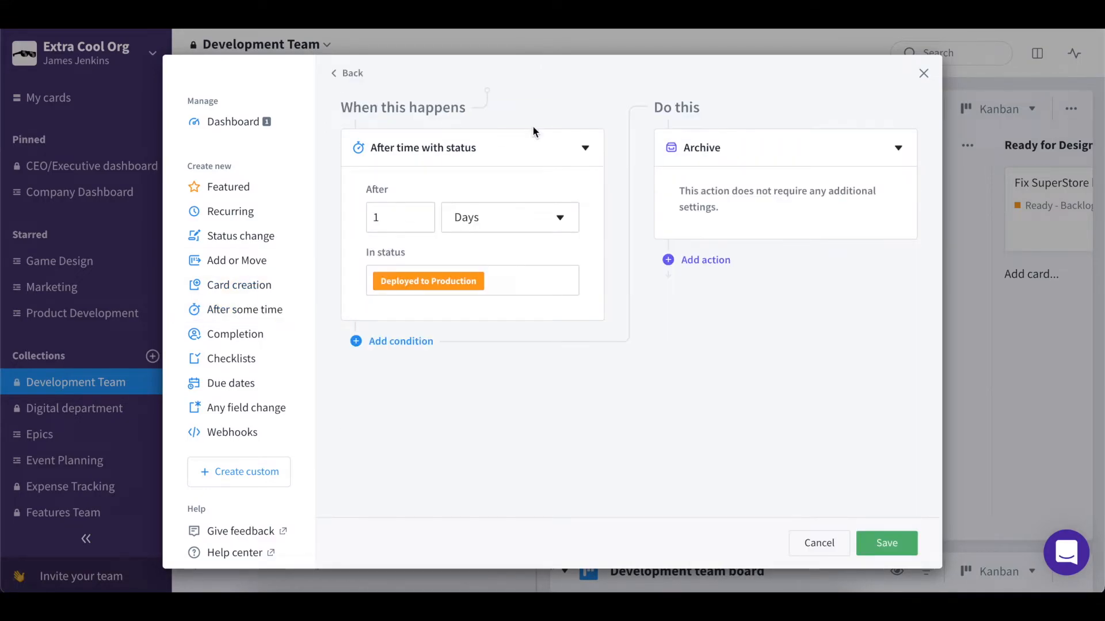
- Set the trigger to 30 days in the Selected status
click(428, 220)
text(30)
click(497, 283)
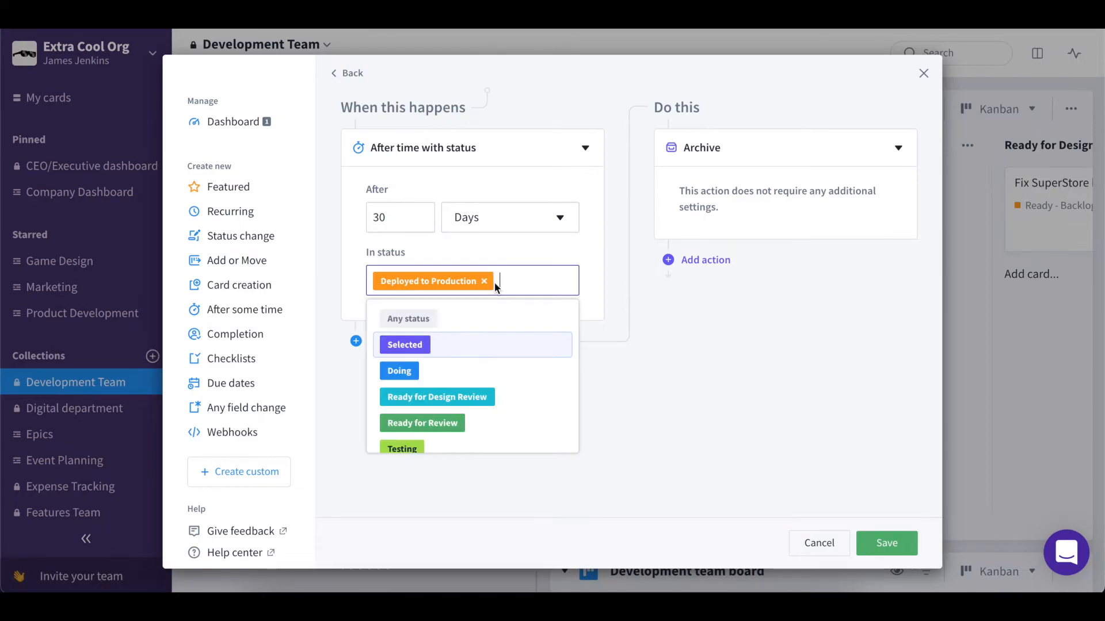
click(484, 281)
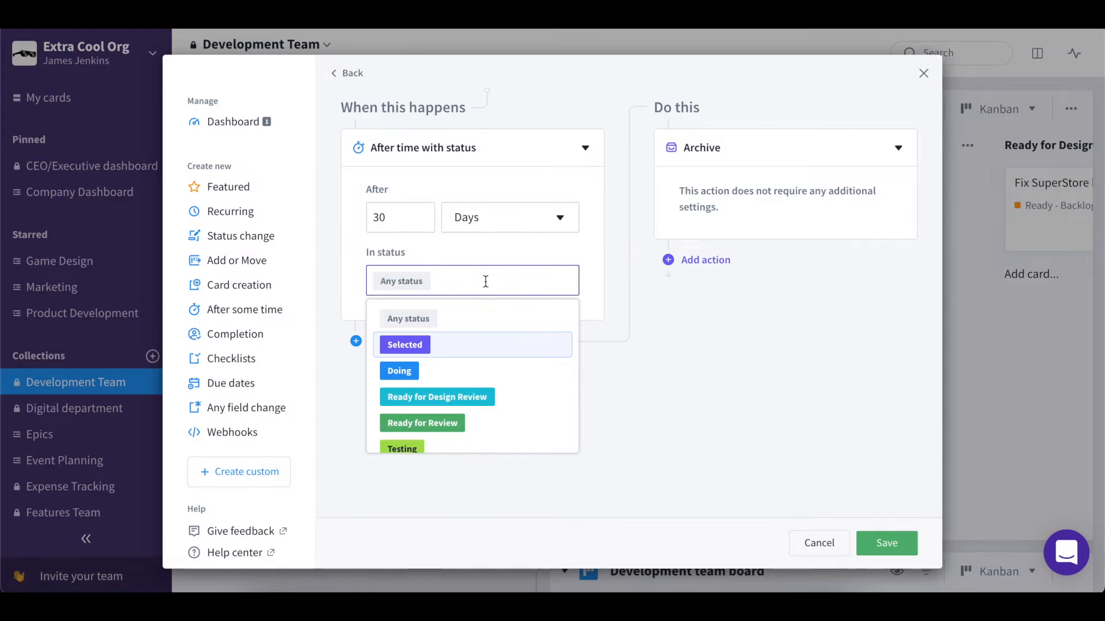
click(423, 344)
click(621, 282)
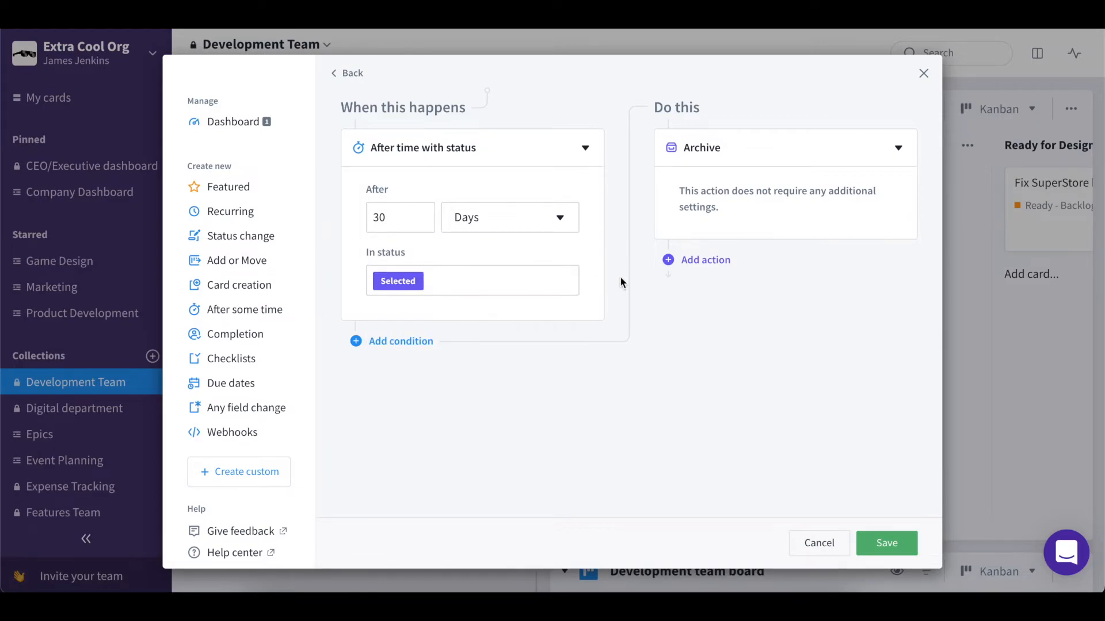
- Change the action to Move to board, targeting the Backlog board with the To do status
click(757, 153)
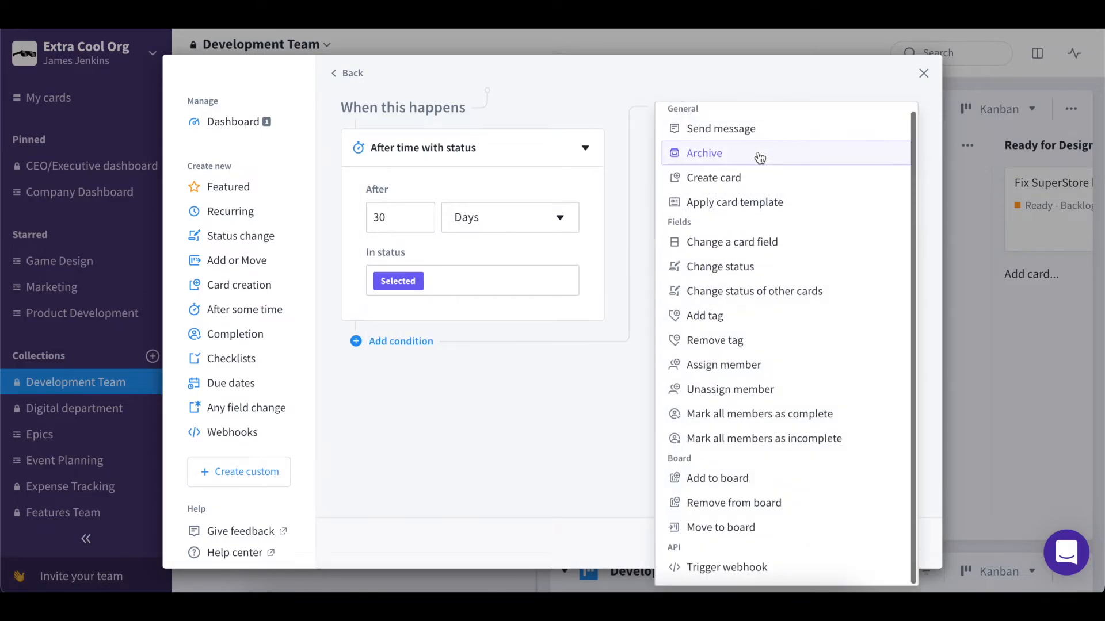
click(727, 527)
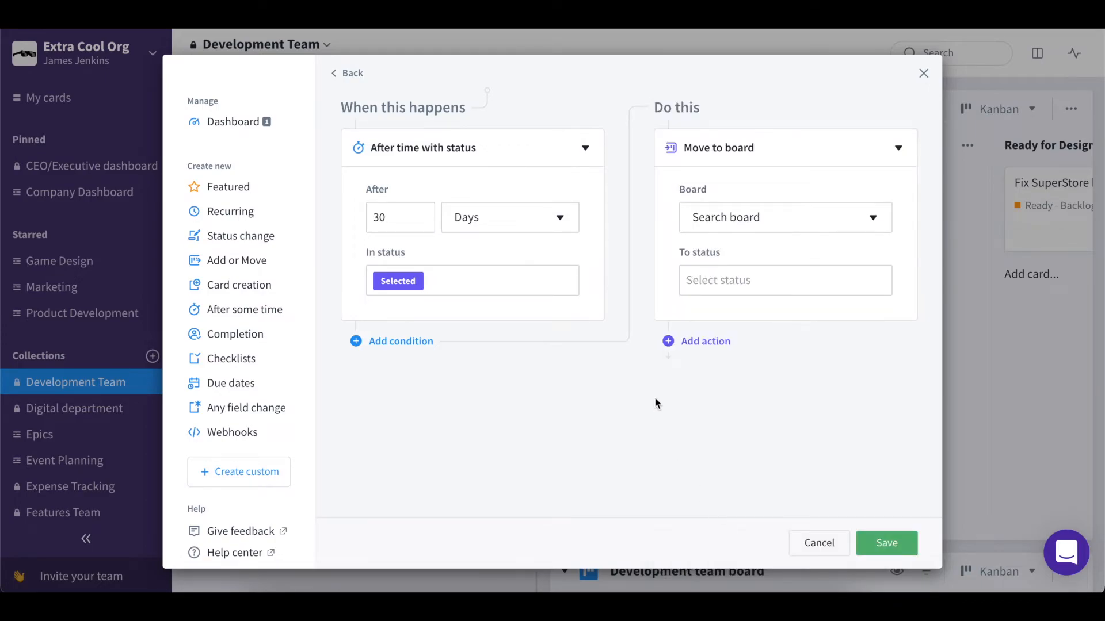
click(753, 223)
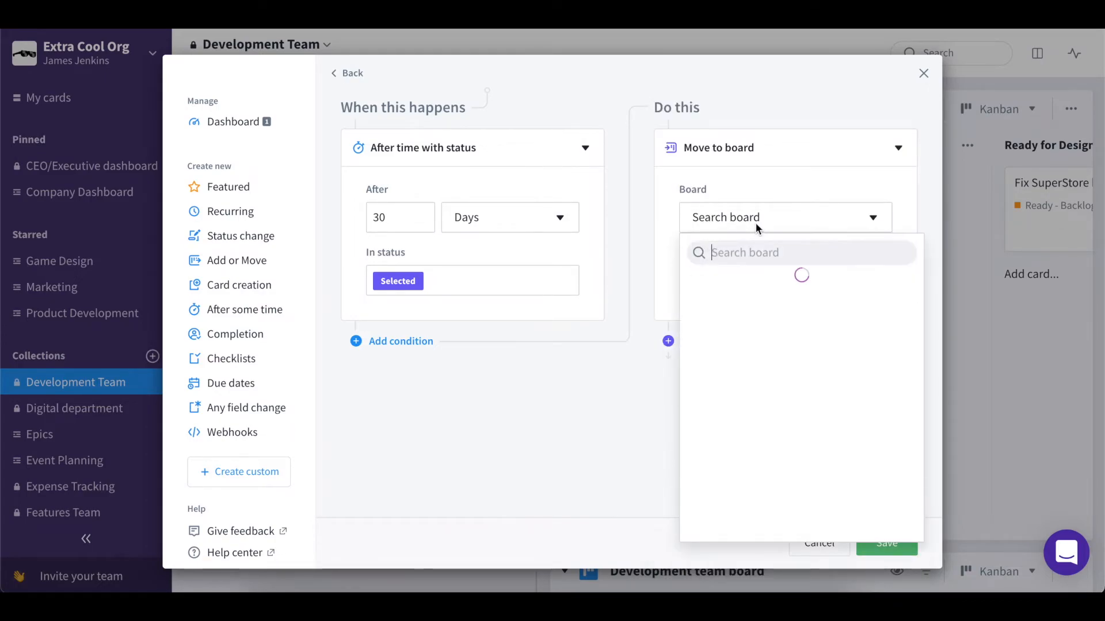
text(backlog)
click(732, 316)
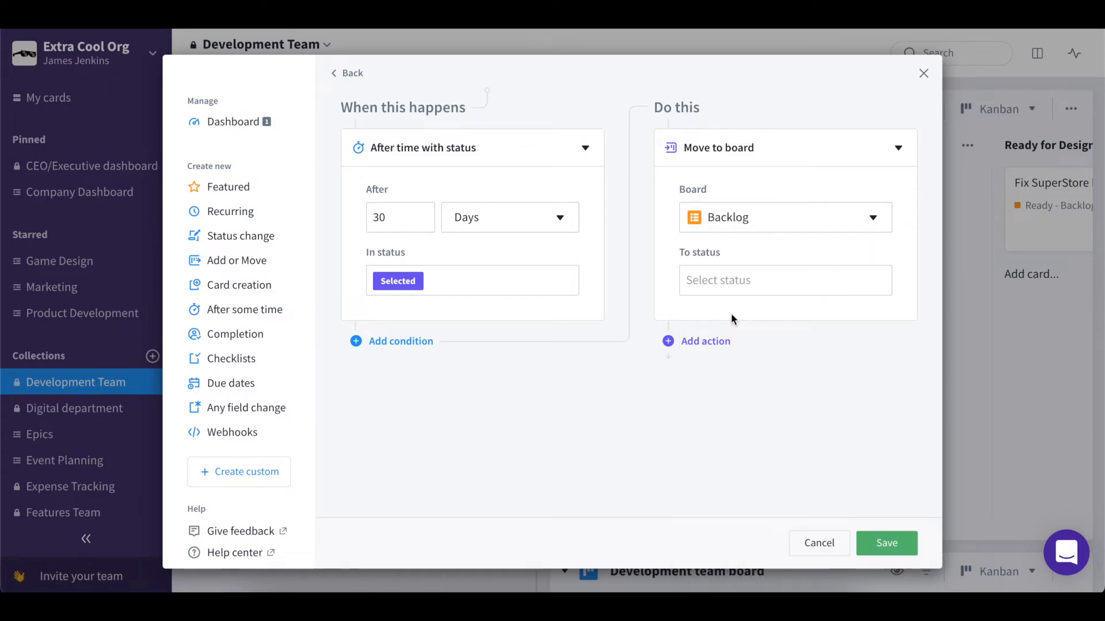
click(714, 285)
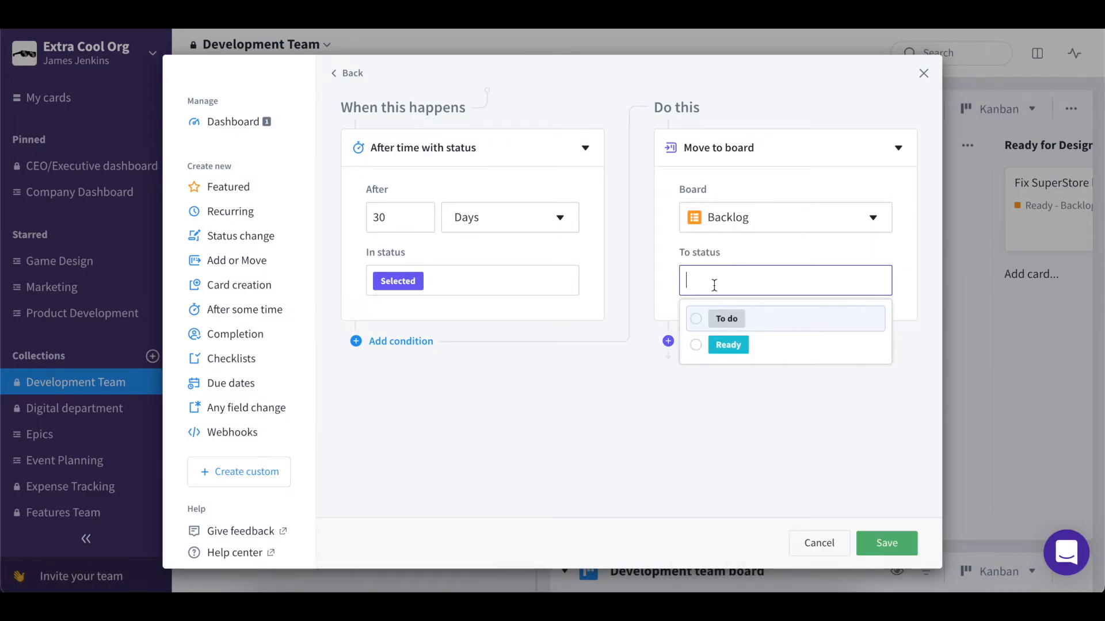
click(722, 316)
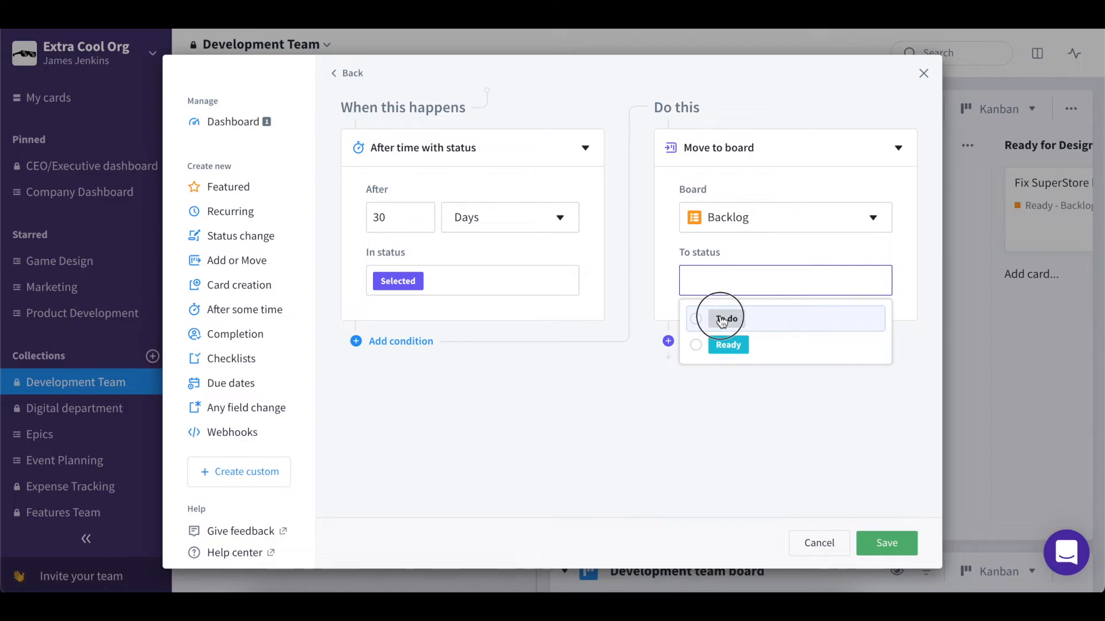
click(627, 395)
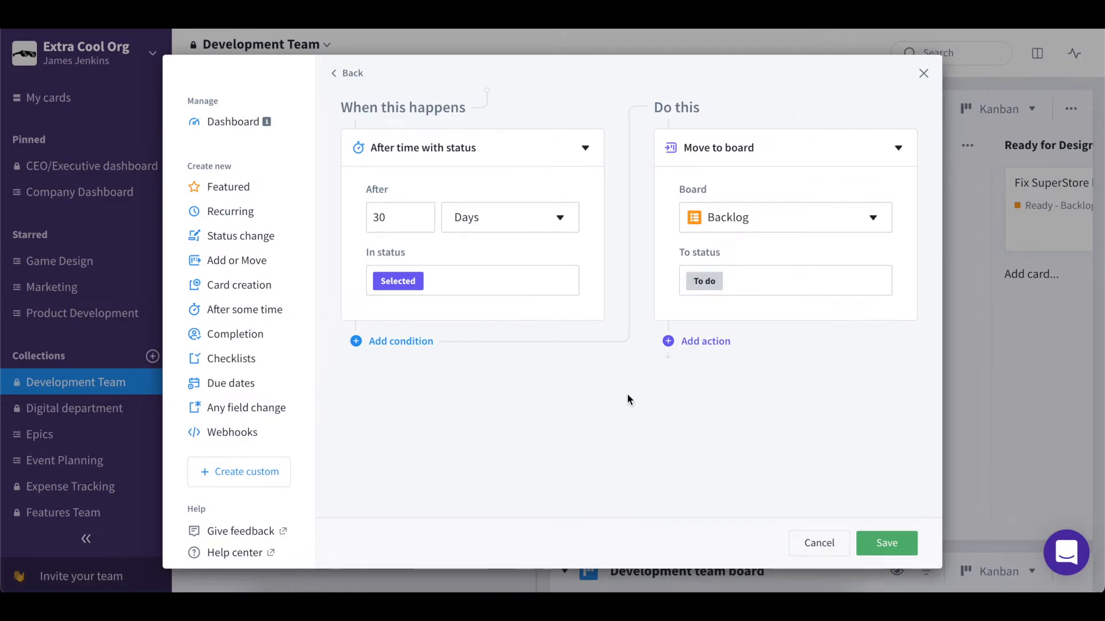
- Add a Send message action with the text "Card moved back to the backlog!"
click(697, 342)
click(718, 273)
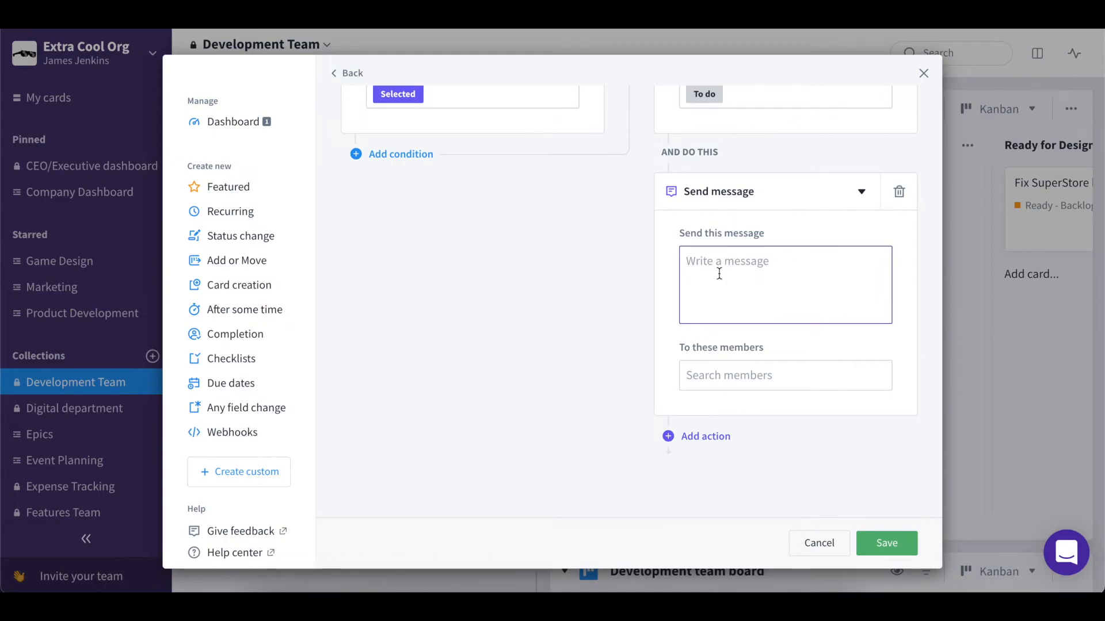
text(Card moved back to the backlog!)
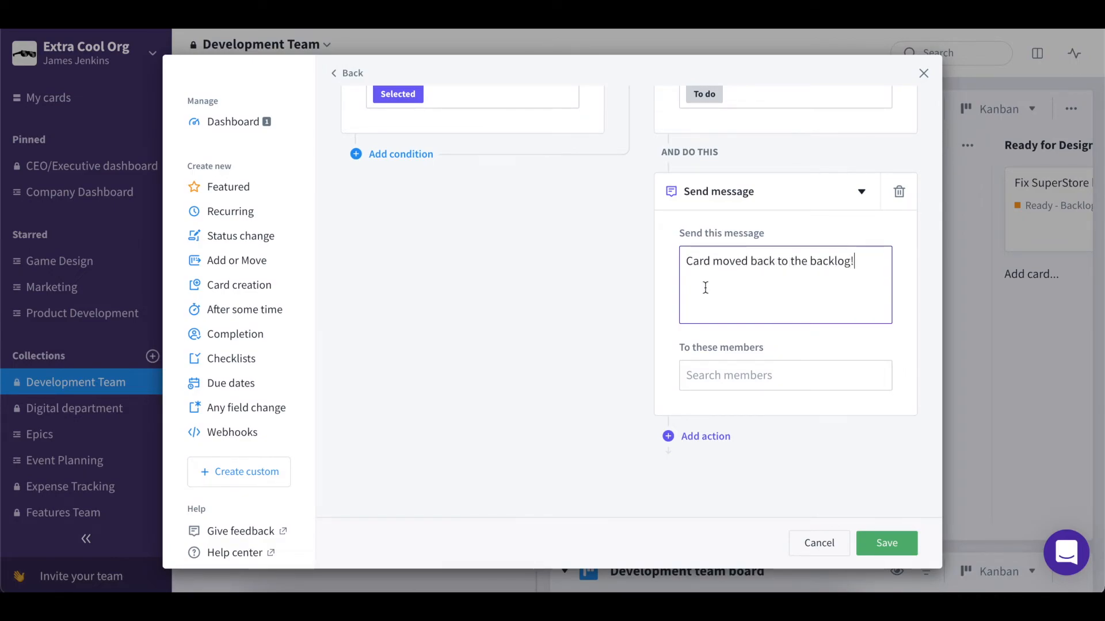
- Send the message to a team member, save the automation and close the dialog
click(698, 368)
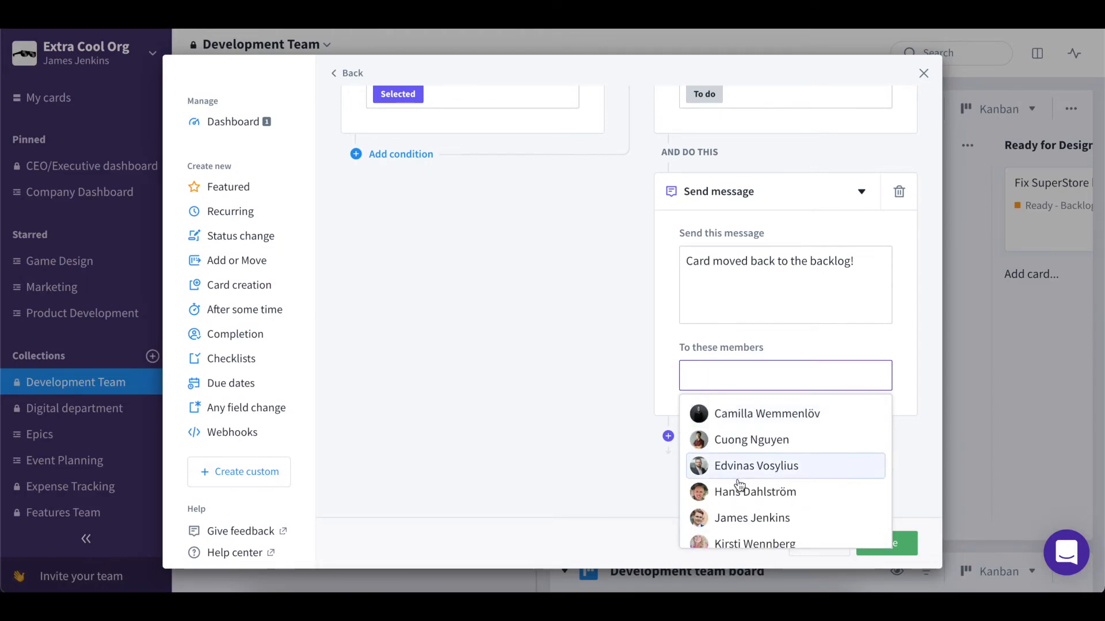
click(738, 490)
click(642, 483)
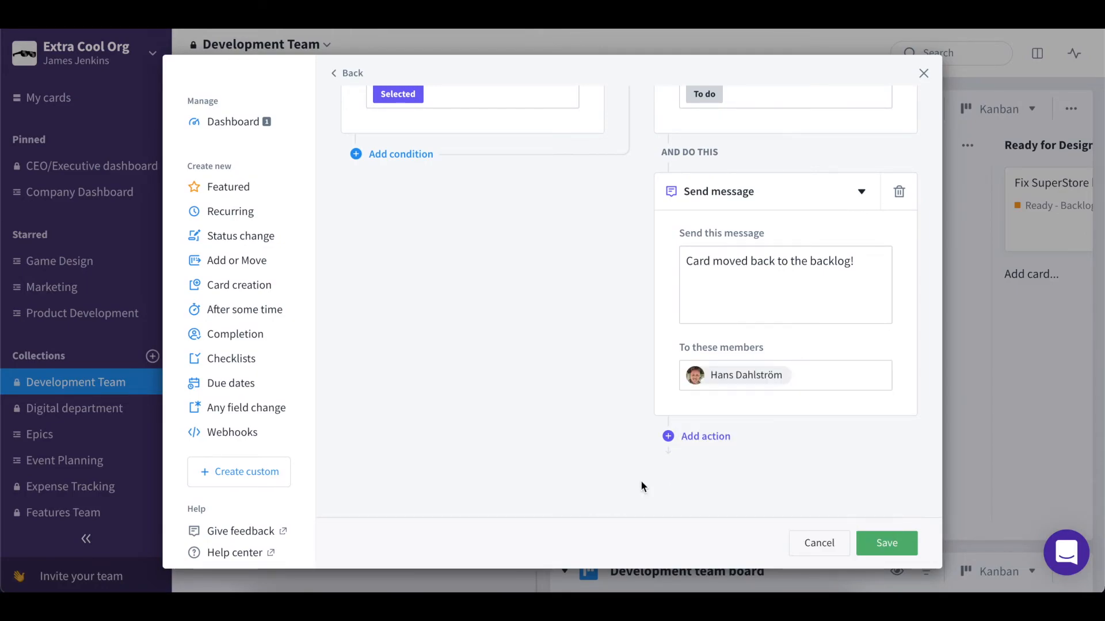
click(892, 541)
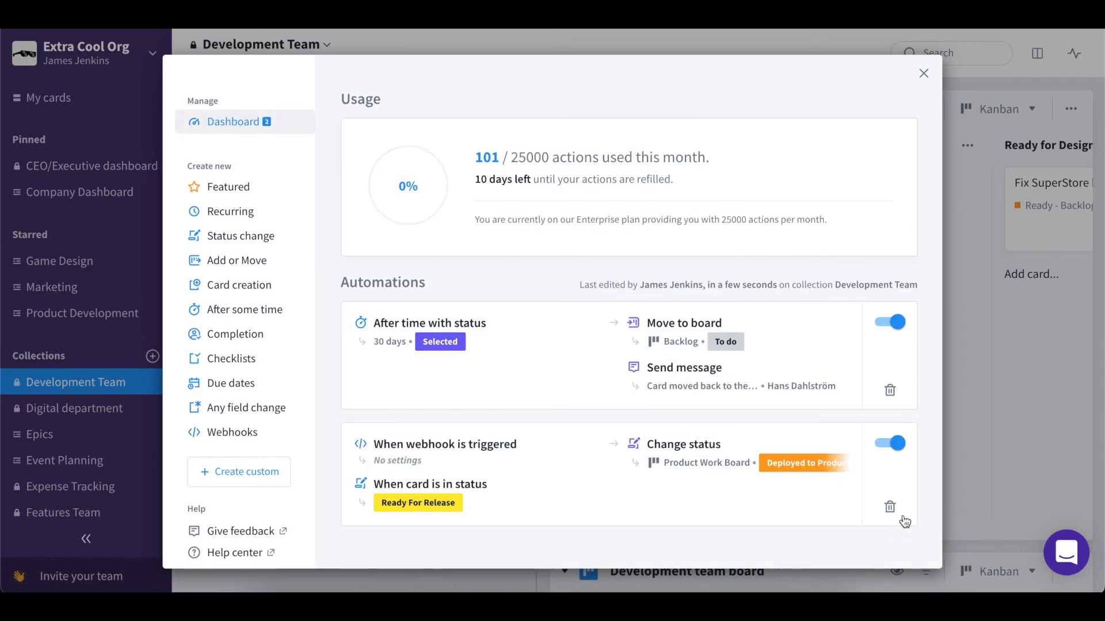
click(962, 354)
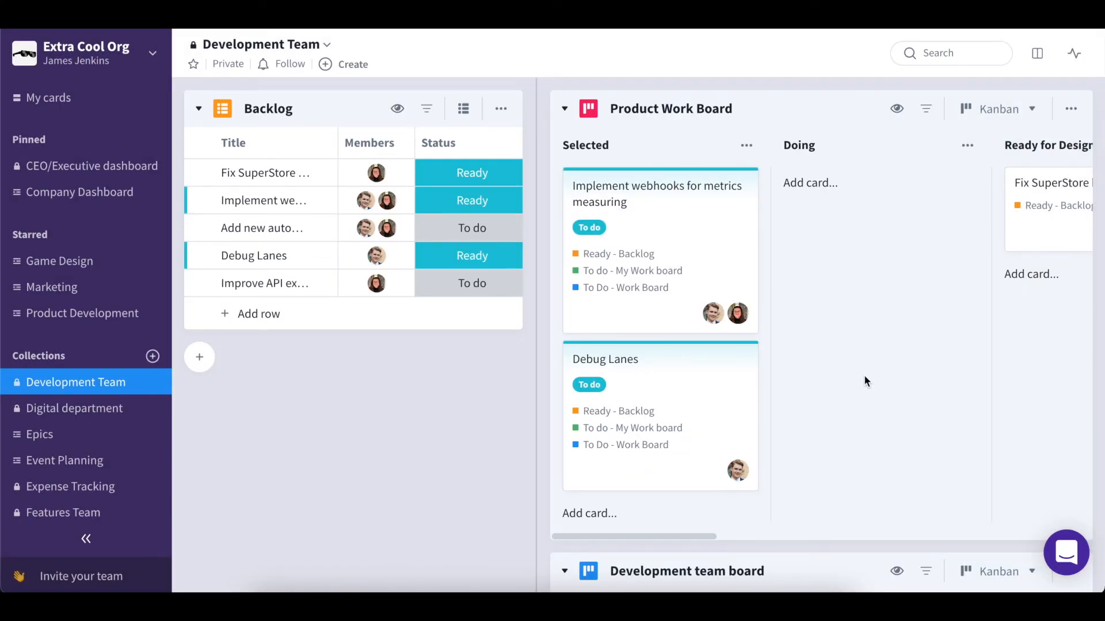